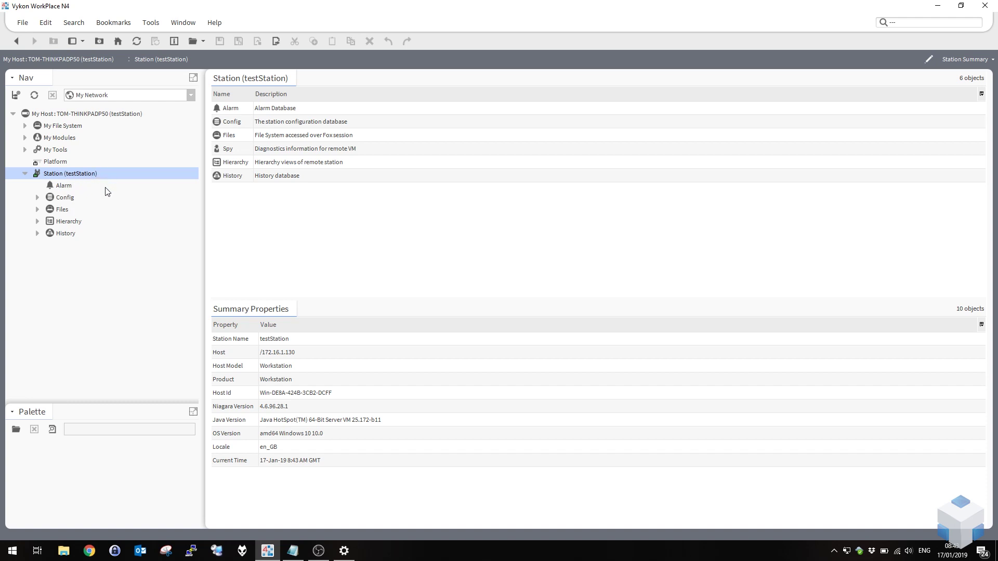
Expand Config and Services in the Nav tree to list AlarmService through PlatformServices.
click(37, 198)
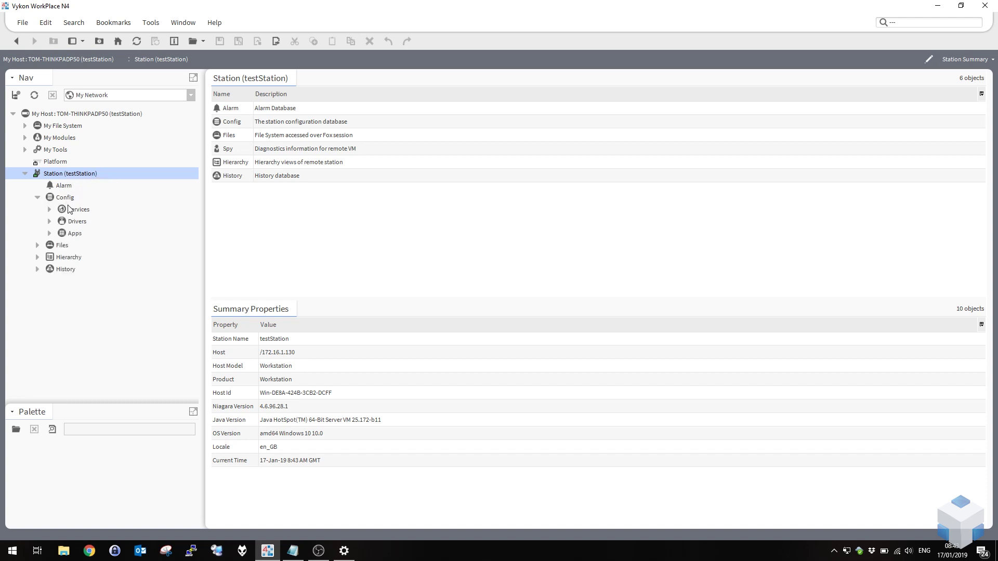
click(50, 209)
scroll(73, 229, down, 3)
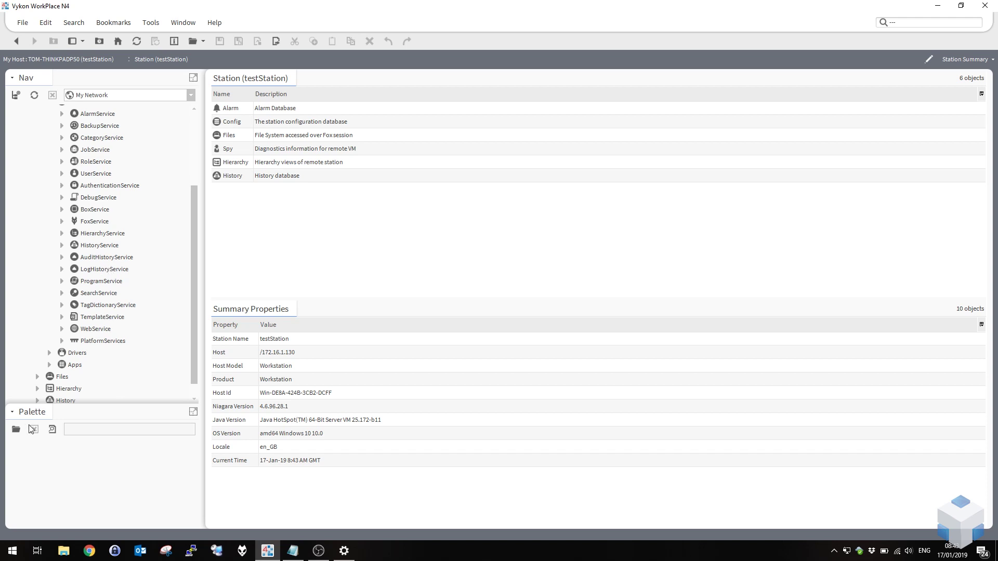
Load the email palette into the palette sidebar.
click(17, 430)
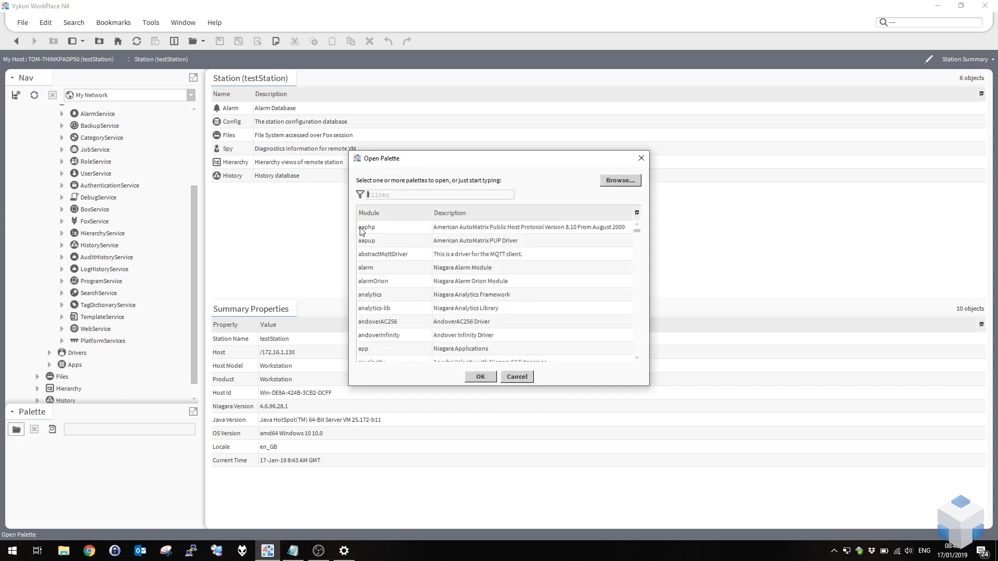
text(email)
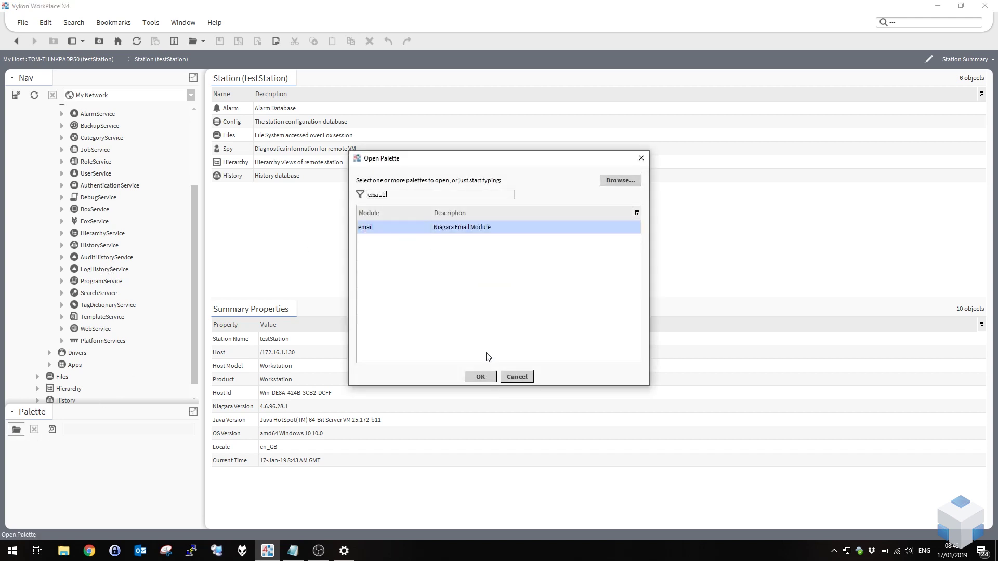
click(484, 378)
Add an EmailService to Services and an OutgoingAccount inside it, keeping the default names.
drag(38, 451, 83, 127)
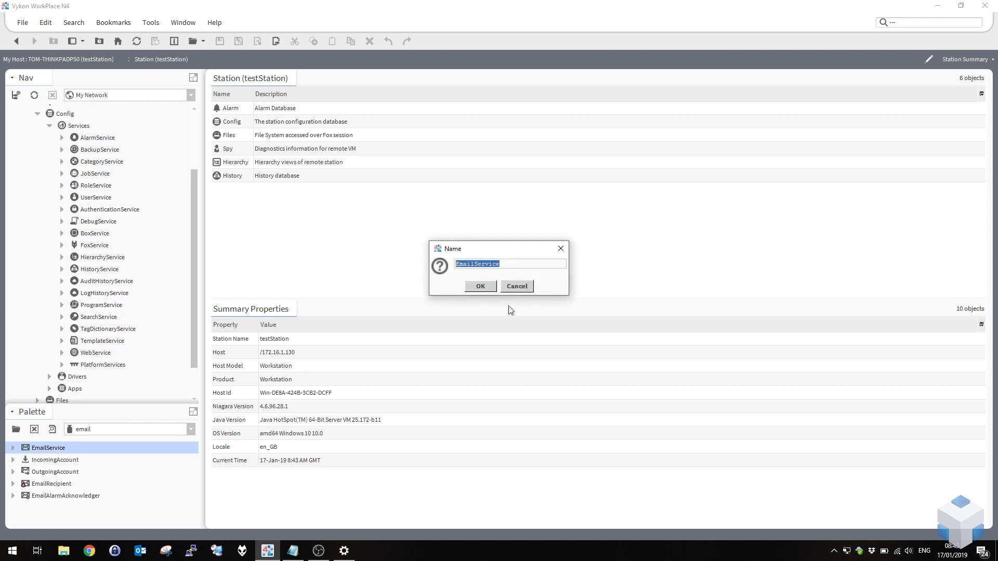
click(491, 287)
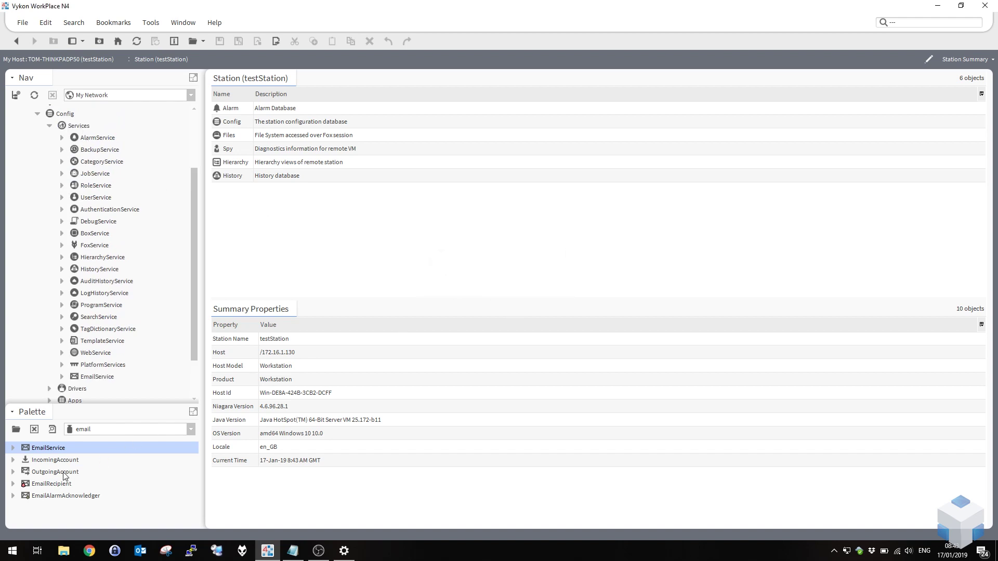
drag(63, 474, 98, 378)
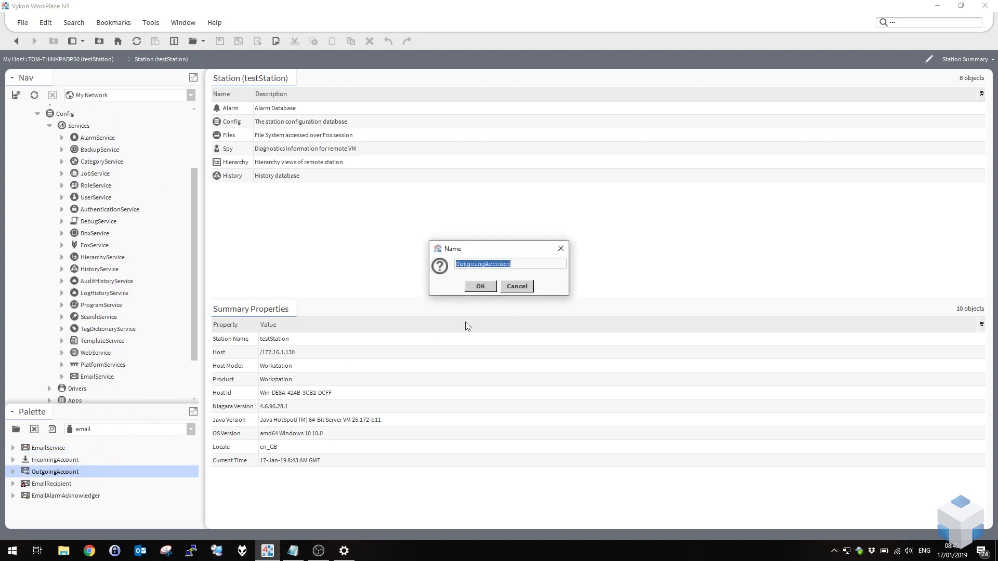
click(485, 287)
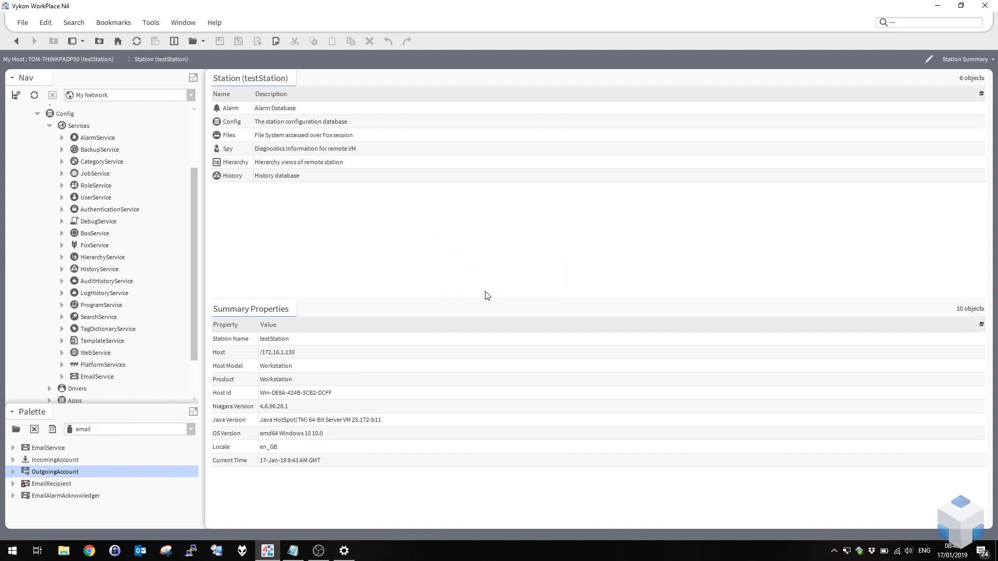
Open the OutgoingAccount's AX Property Sheet and start editing the empty Hostname field.
click(61, 376)
right_click(111, 389)
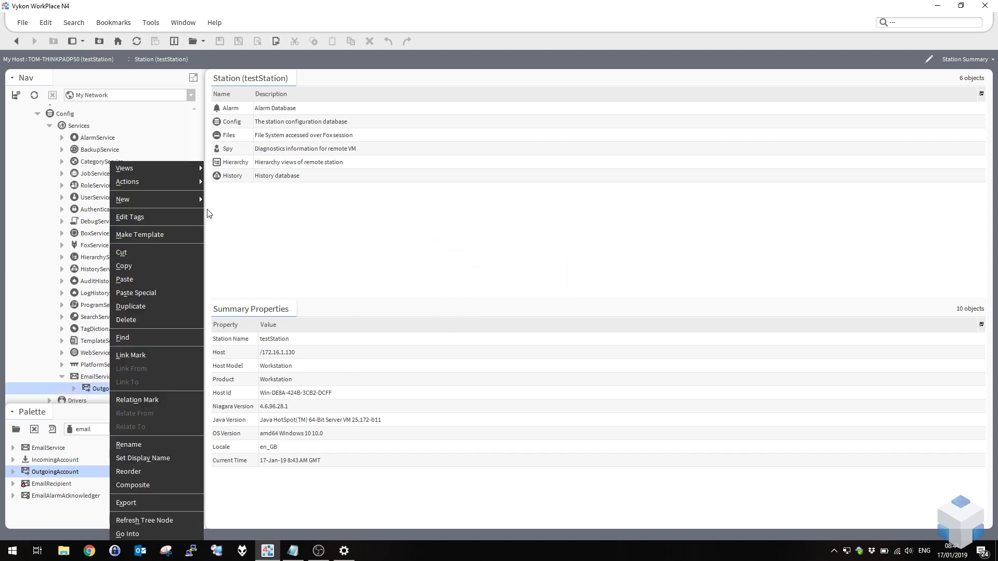
mouse_move(201, 168)
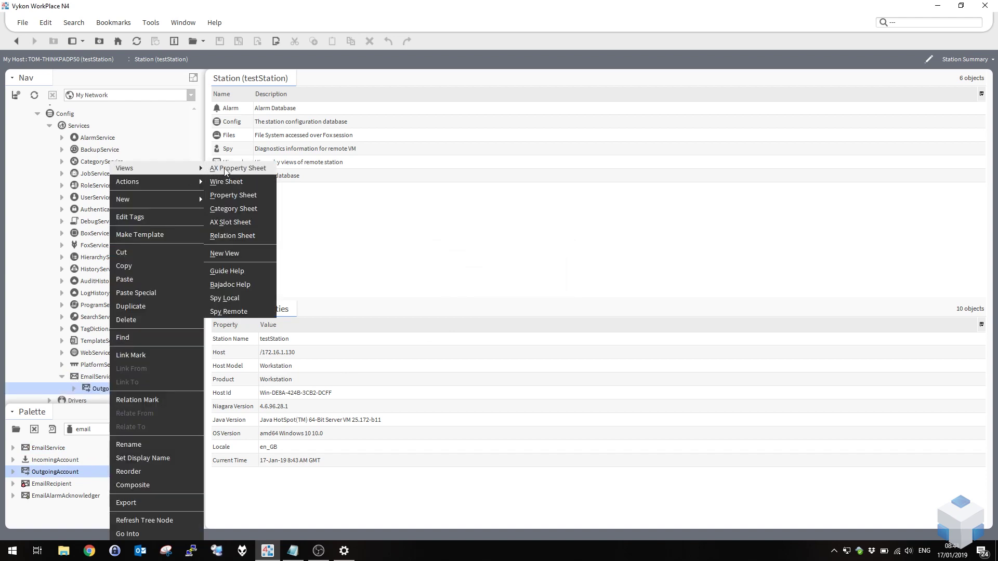
click(224, 170)
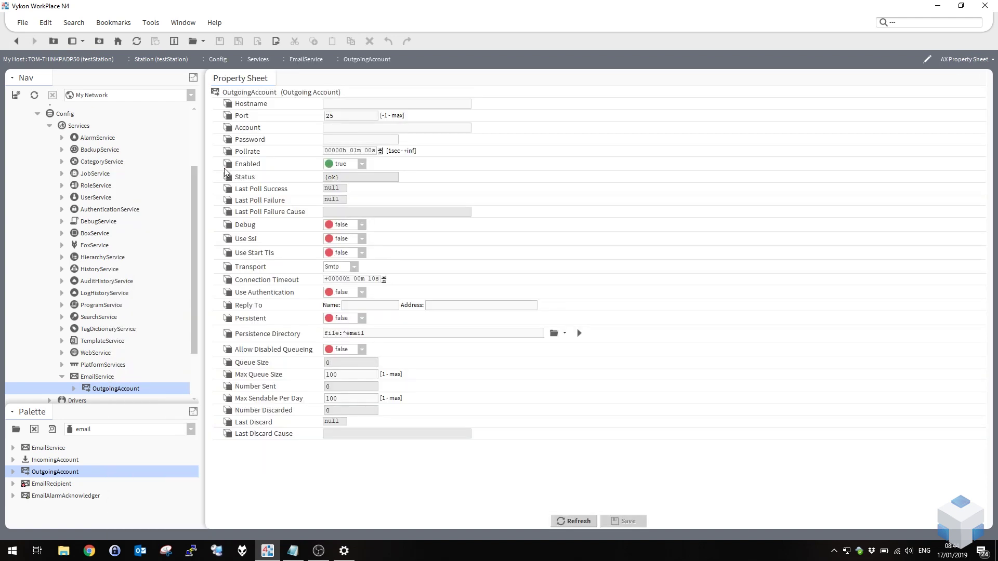
click(345, 104)
Copy the SMTP server name from the Notepad notes and paste it into Hostname.
click(292, 551)
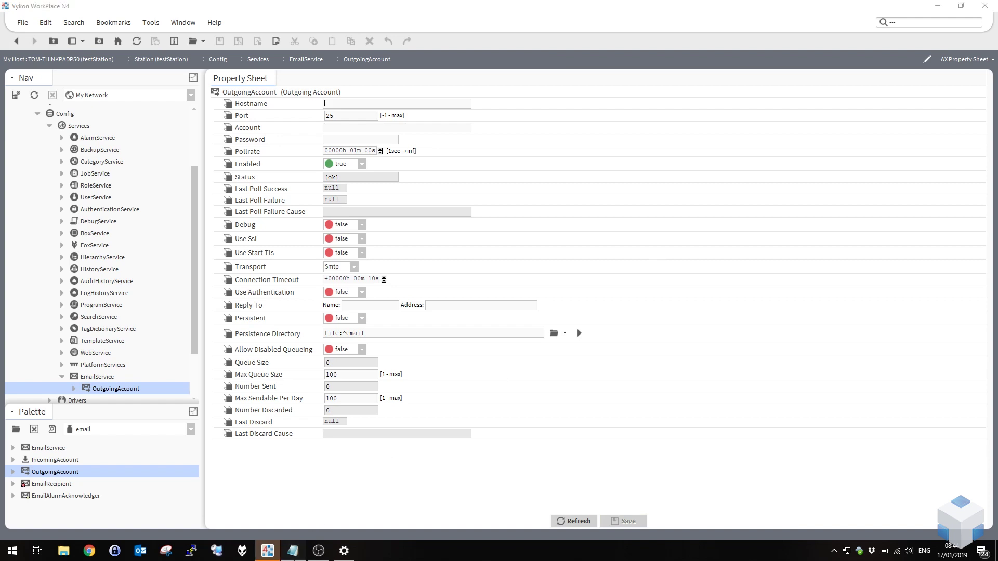
click(215, 229)
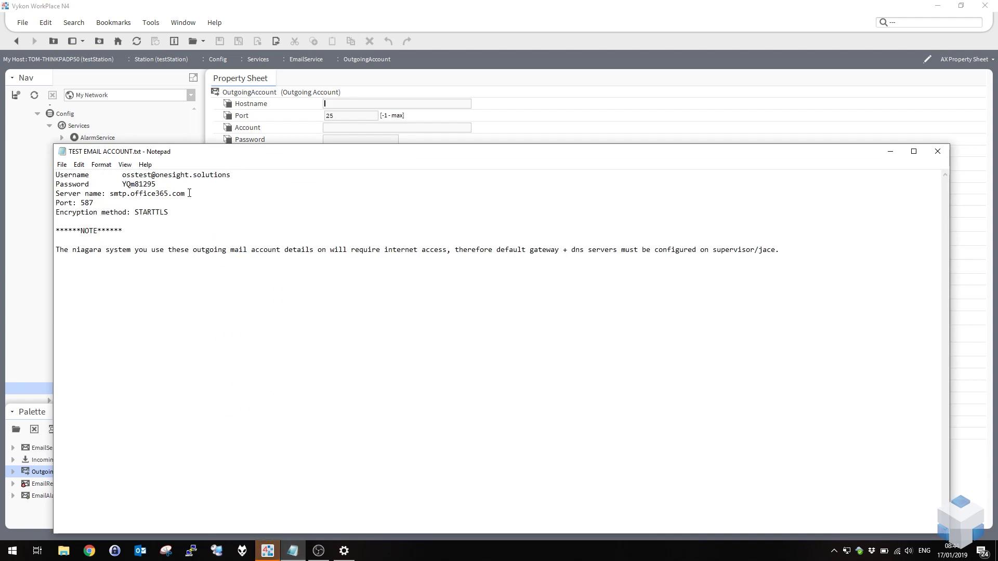
drag(186, 193, 110, 193)
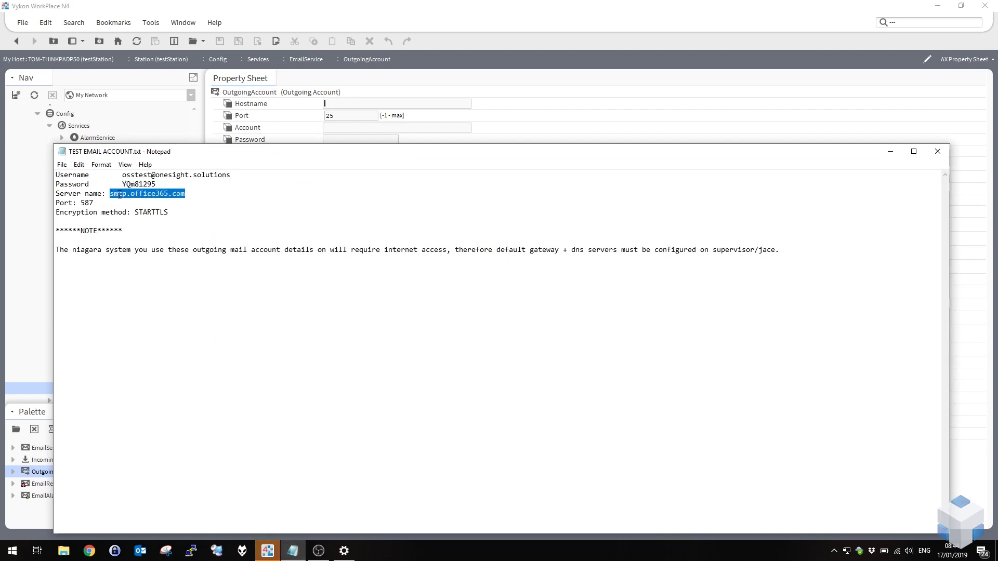
right_click(119, 195)
click(157, 229)
click(267, 551)
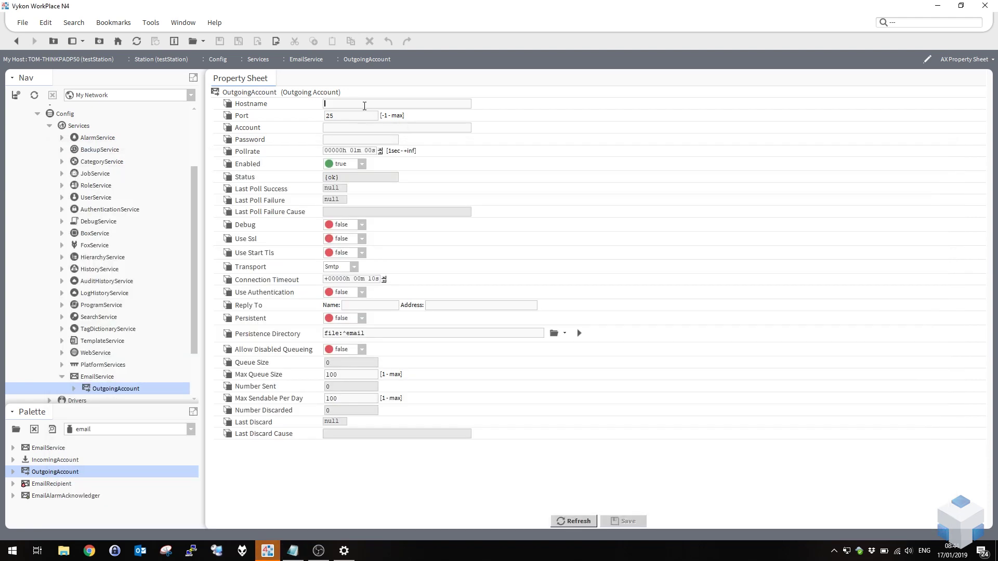
click(364, 104)
key(ctrl+v)
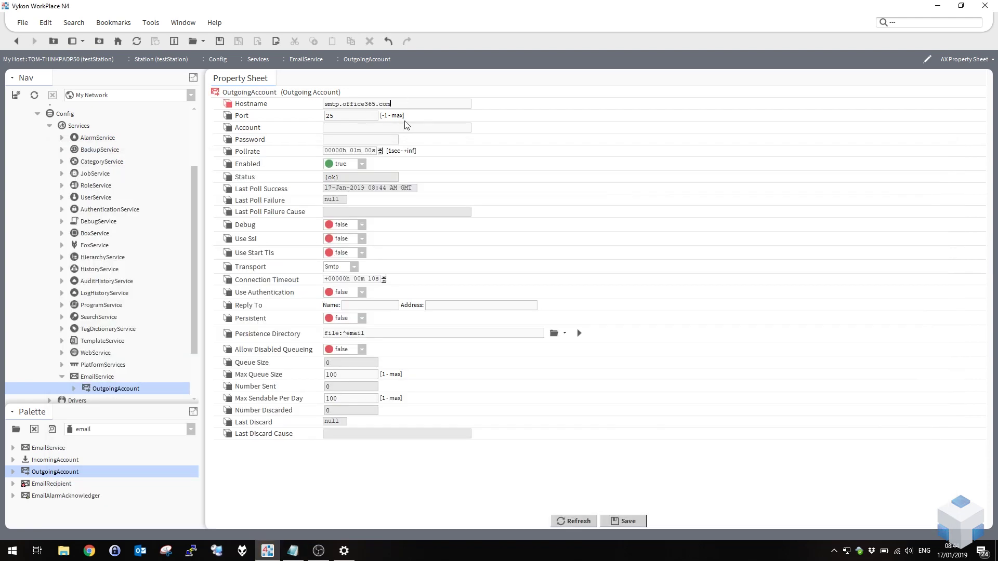
Set Port to 587, enter the account's e-mail address, and select the password in the notes.
click(408, 128)
drag(391, 104, 277, 104)
click(404, 104)
double_click(398, 103)
key(Tab)
text(58)
click(292, 551)
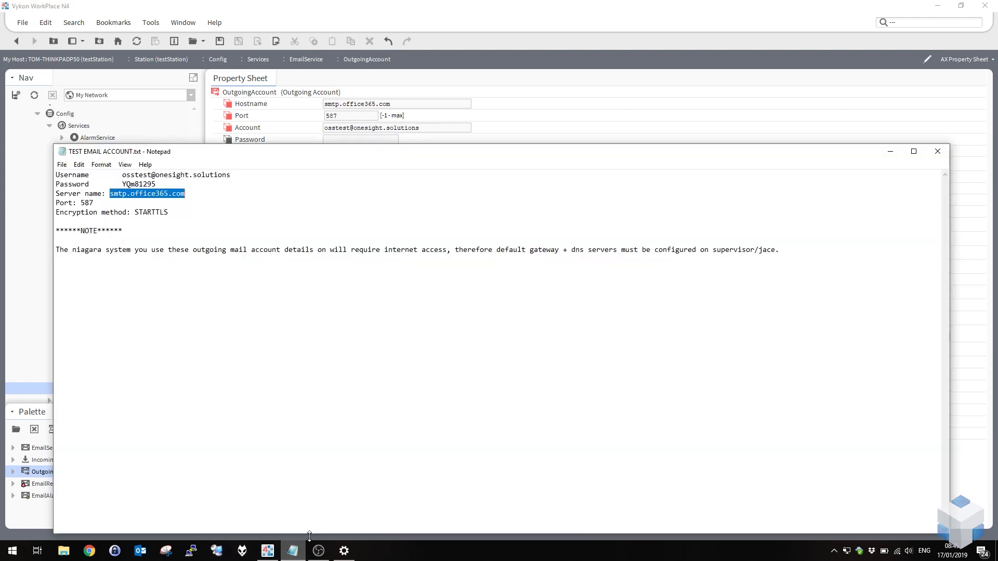
drag(156, 184, 122, 184)
Copy the account password from the notes into the Password field.
right_click(128, 184)
click(152, 217)
click(364, 127)
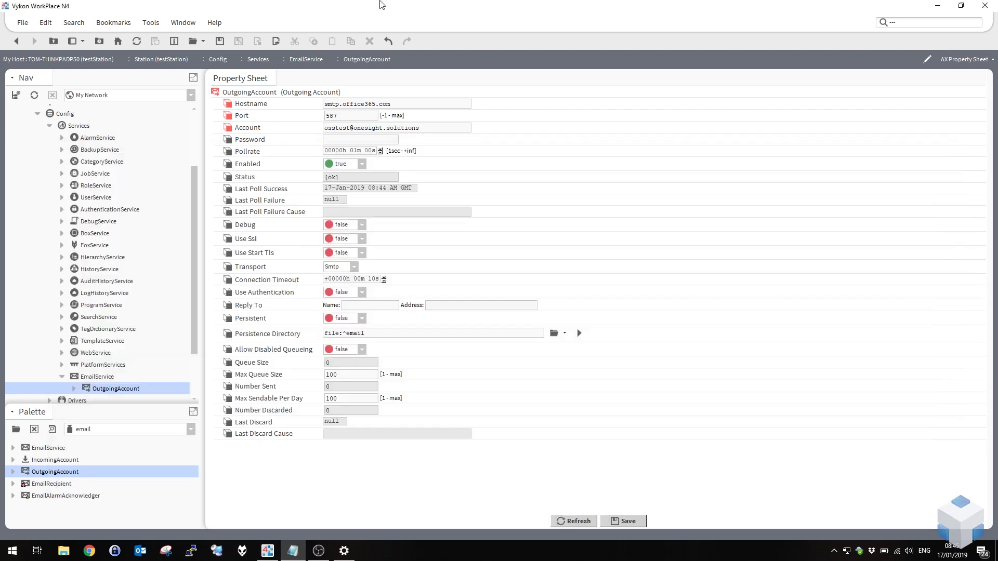
click(349, 139)
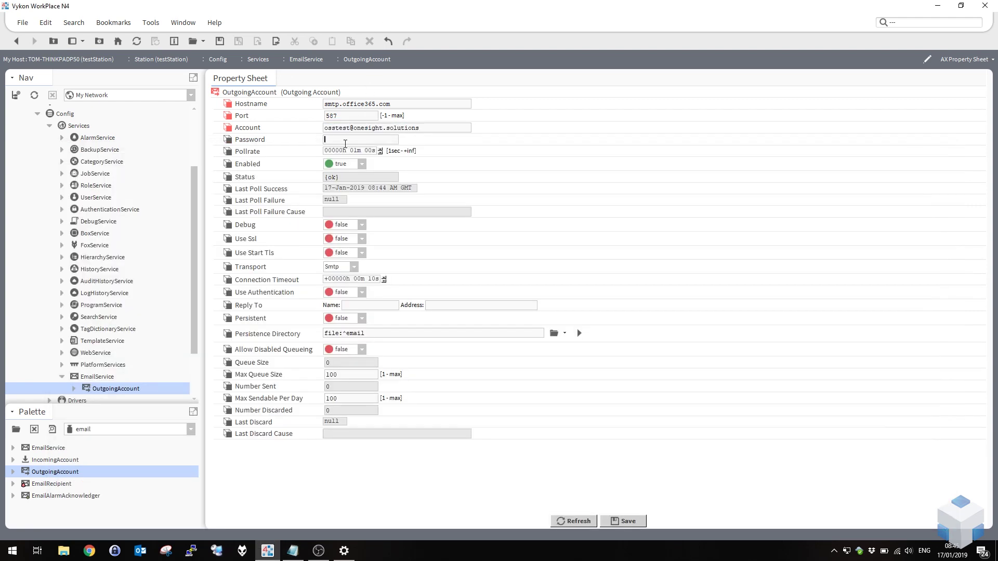
key(ctrl+v)
Set Use Start Tls and Use Authentication to true.
click(346, 256)
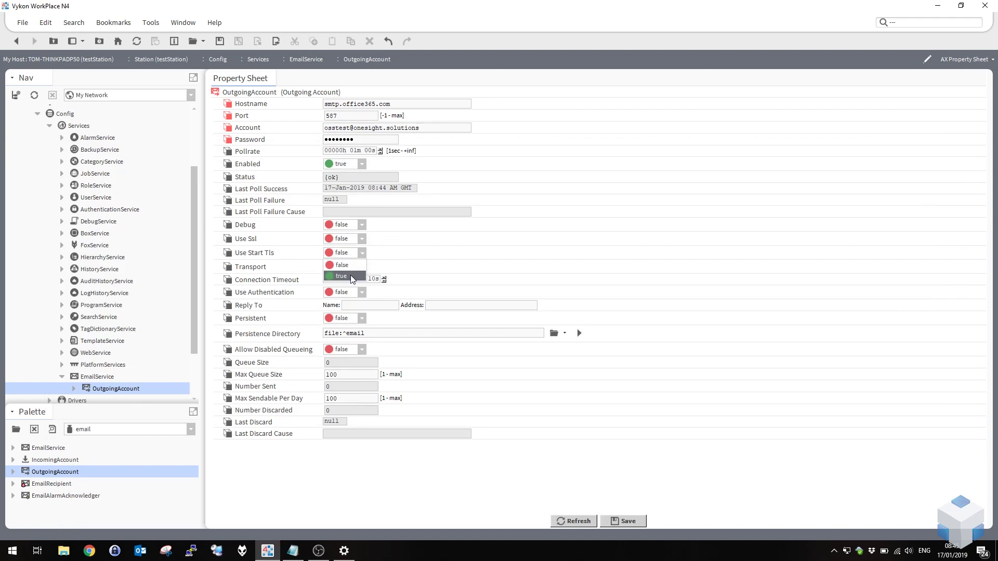
click(349, 276)
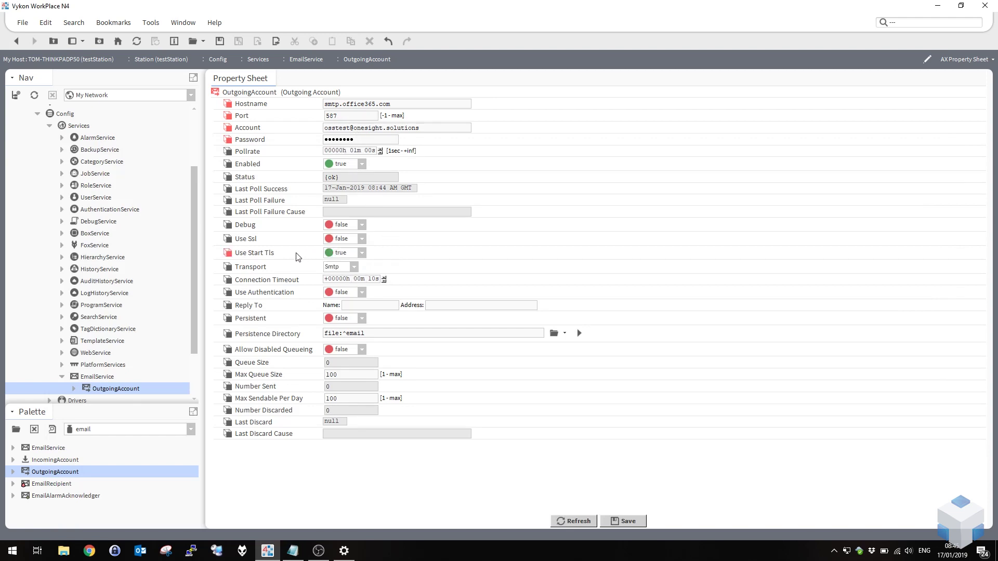
click(359, 294)
click(357, 314)
Reuse the account e-mail address as the Reply To address and save the settings.
drag(419, 127, 307, 127)
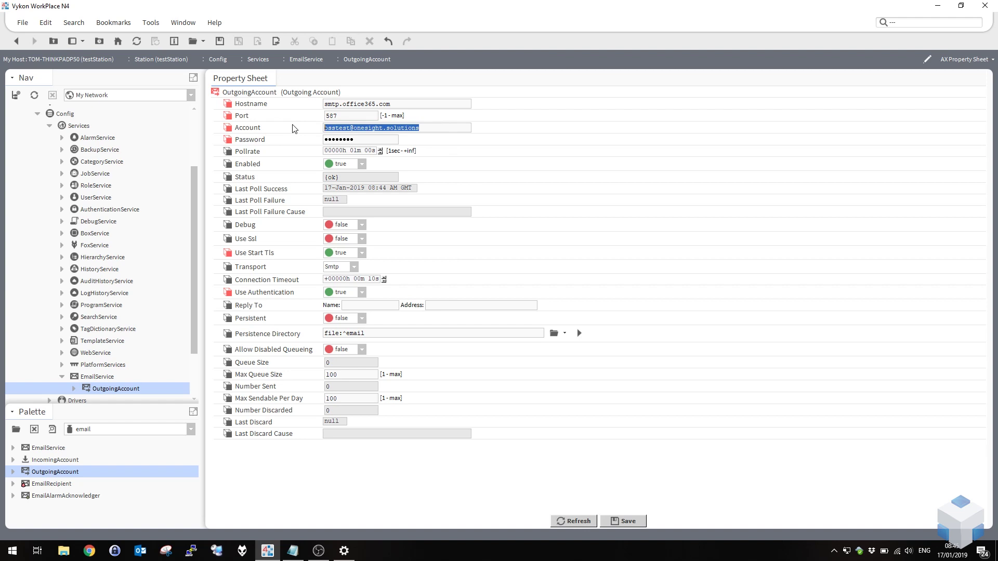
click(444, 306)
key(ctrl+v)
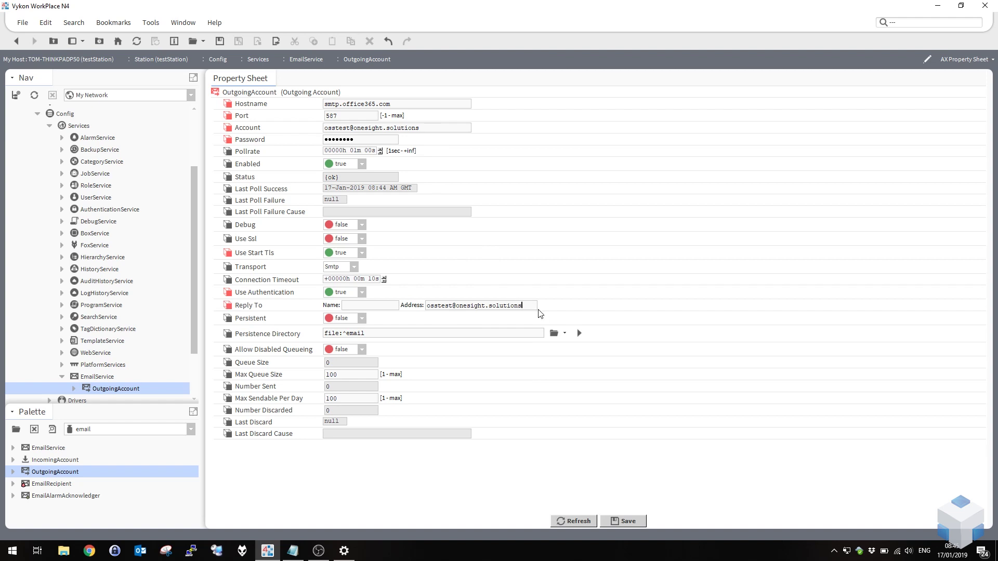
drag(525, 305, 410, 305)
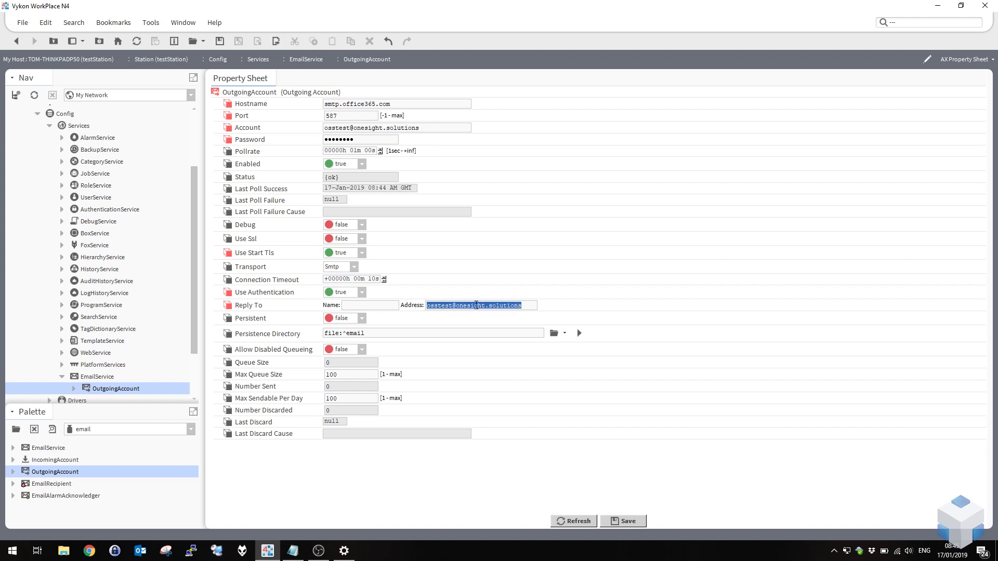
click(475, 305)
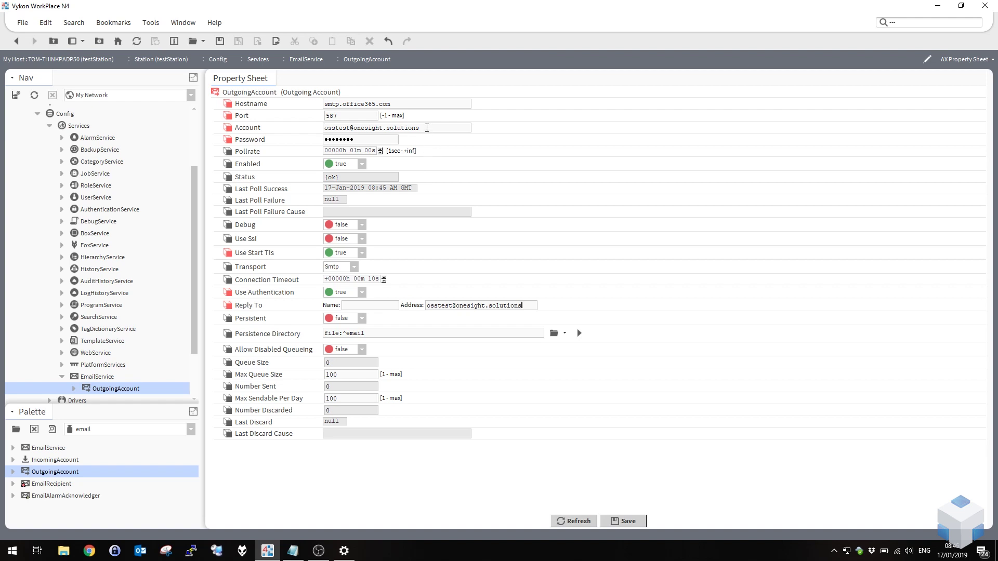
triple_click(427, 129)
click(530, 306)
click(628, 523)
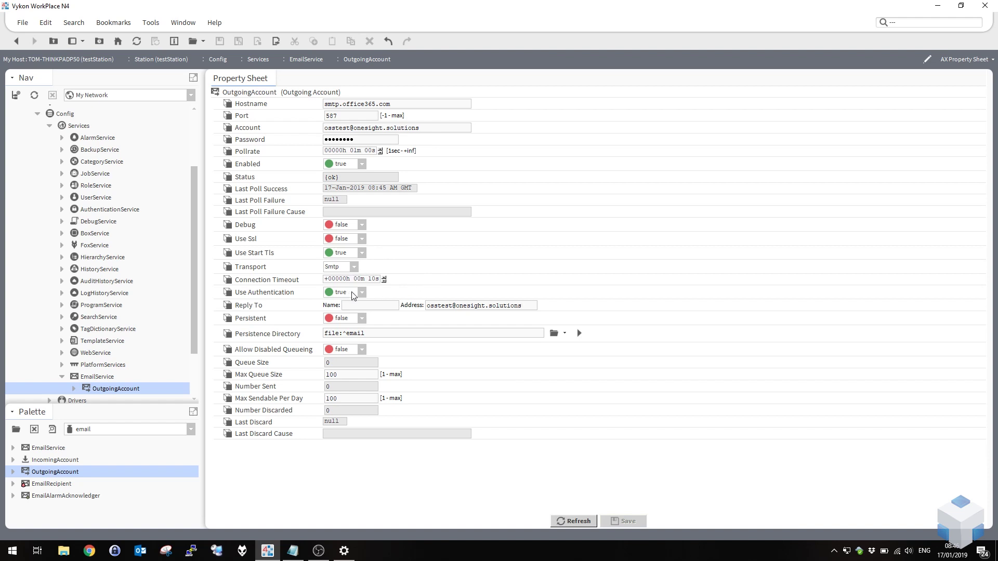
Review the OutgoingAccount: smtp.office365.com, port 587, Start TLS and authentication true.
click(429, 305)
right_click(256, 95)
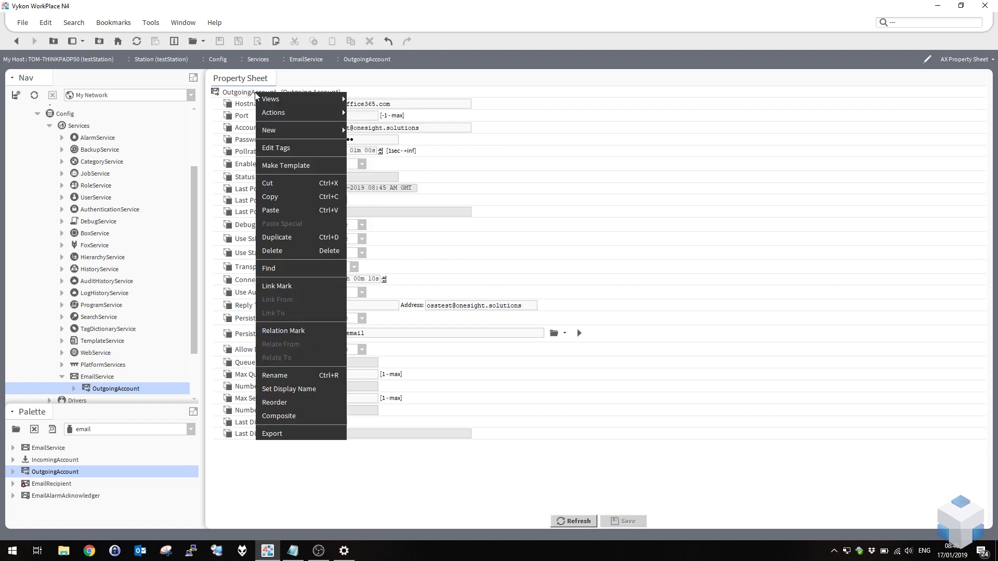
Send a test message with subject 'fdg' and body 'gfdggg' to a recipient address.
mouse_move(331, 113)
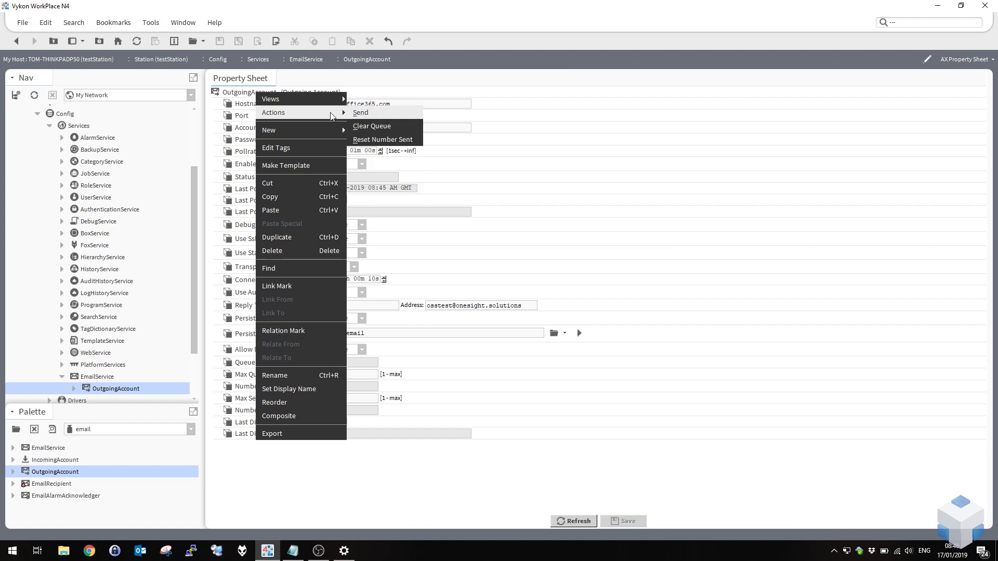
click(373, 115)
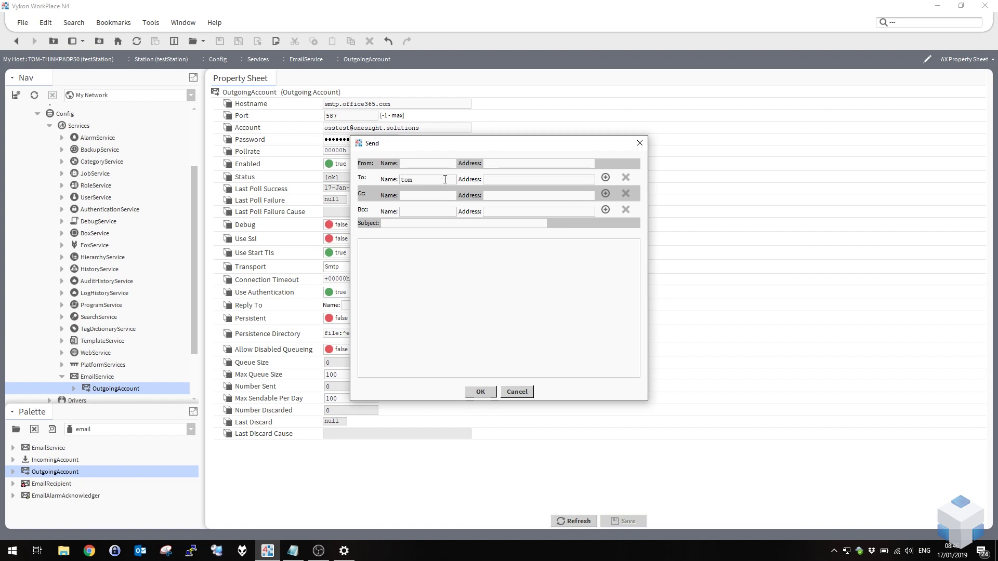
click(510, 181)
text(fdg)
click(484, 283)
text(gfdggg)
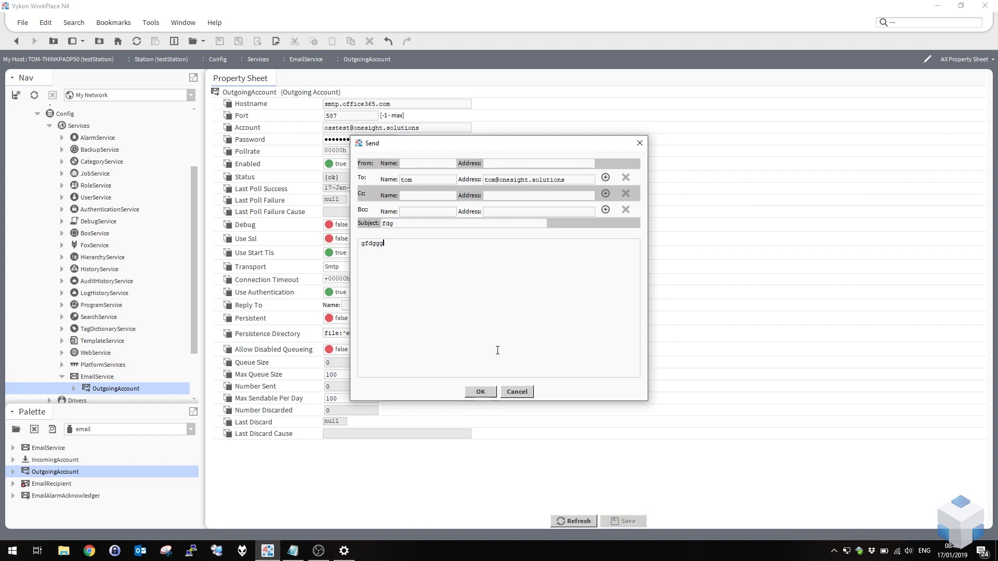
click(481, 392)
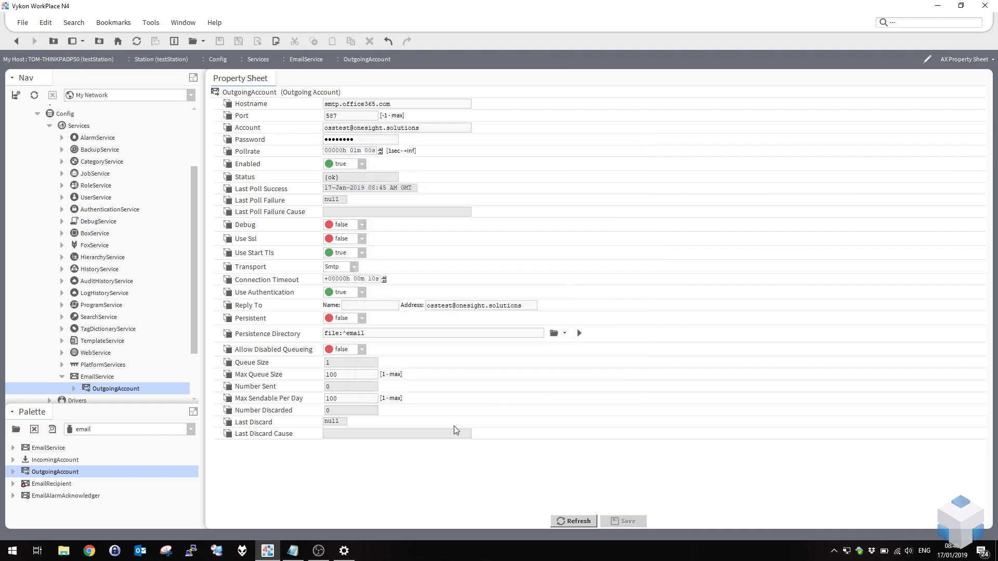
Confirm the OutgoingAccount's Queue Size returns to 0 and Number Sent reaches 1.
double_click(345, 362)
double_click(327, 386)
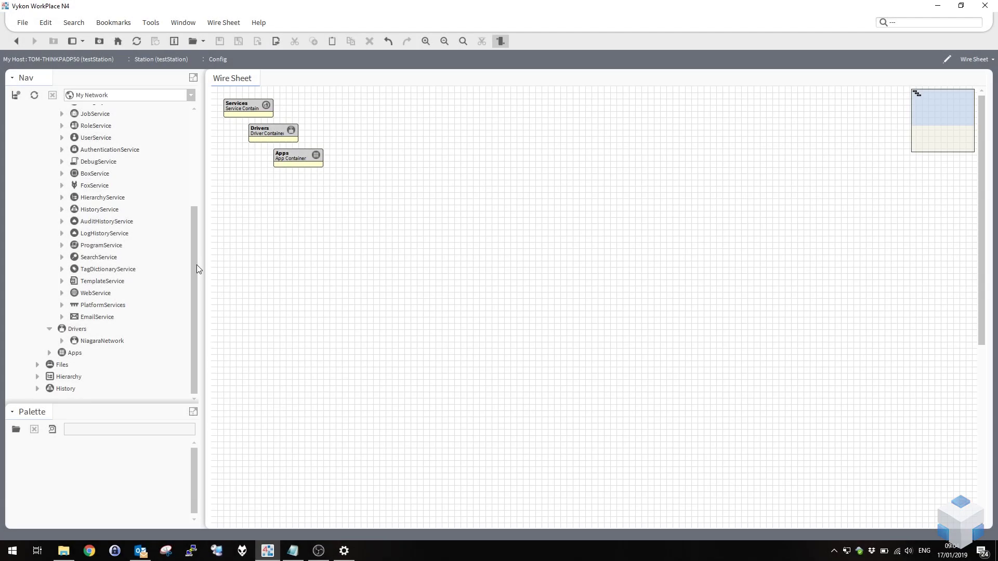
Expand AlarmService in the Nav tree to reveal its Default Alarm Class.
drag(196, 265, 202, 229)
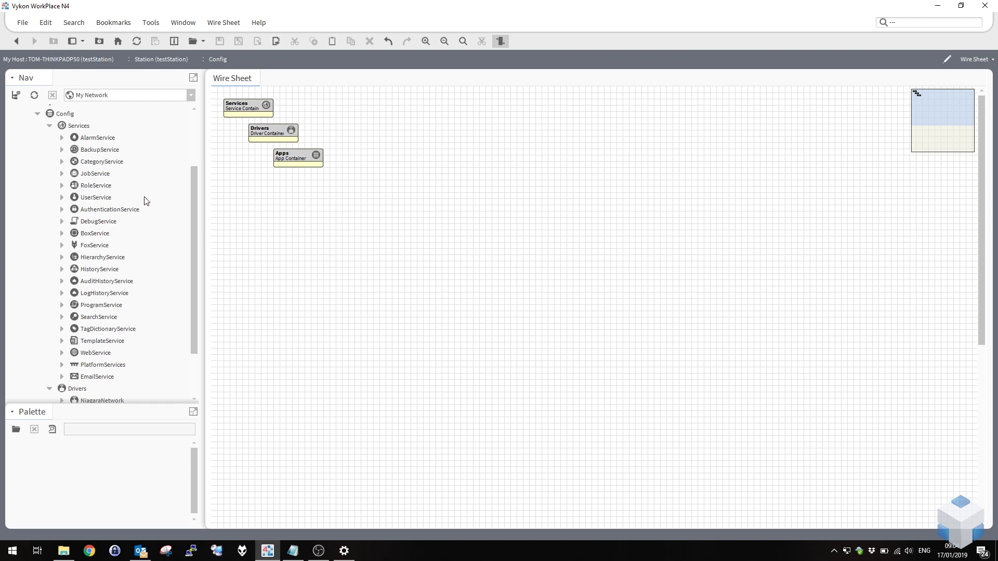
click(62, 138)
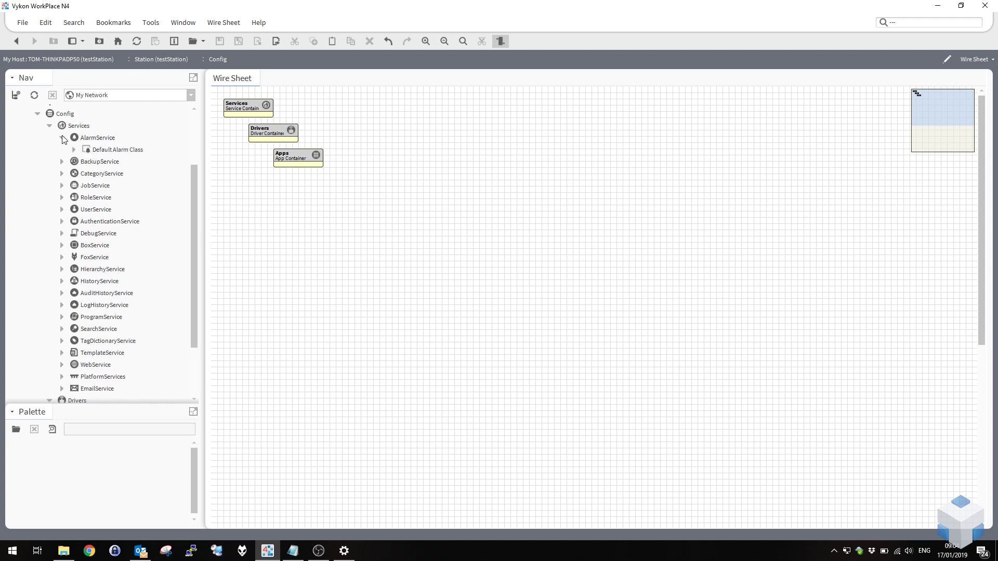
right_click(96, 140)
click(90, 141)
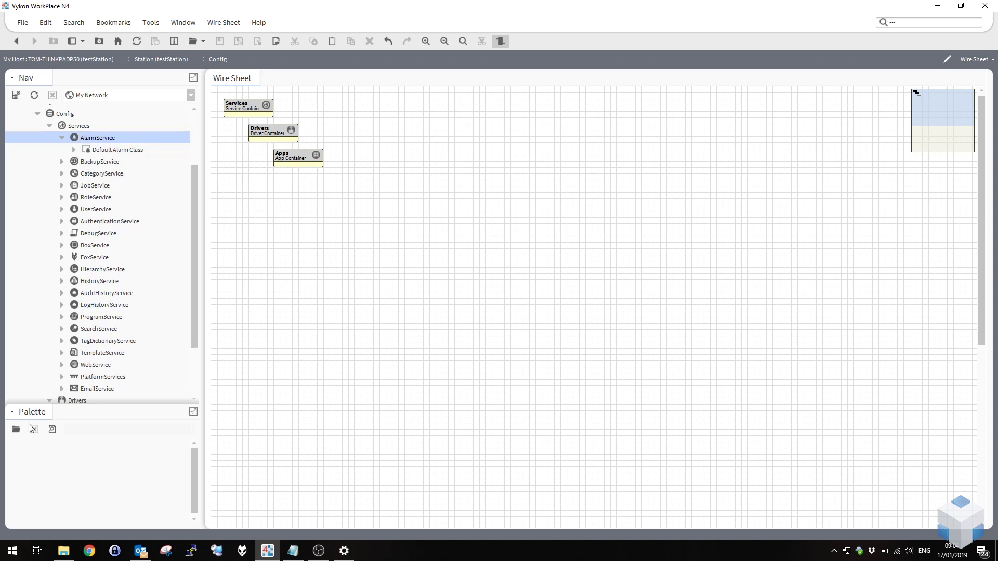
click(16, 430)
Load the alarm palette, add an AlarmClass named emailAlarms to AlarmService, then open its wire sheet.
text(alarm)
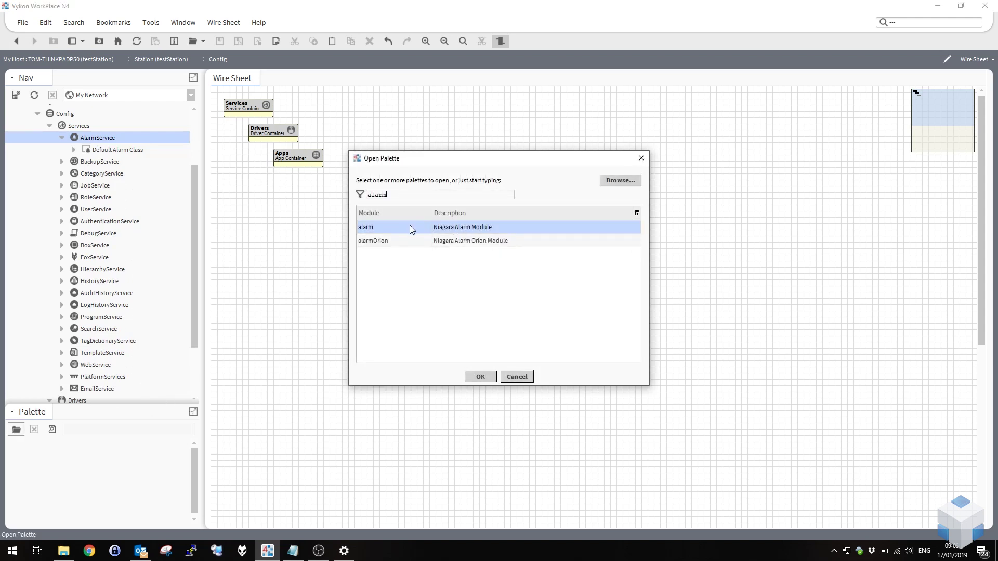
double_click(409, 227)
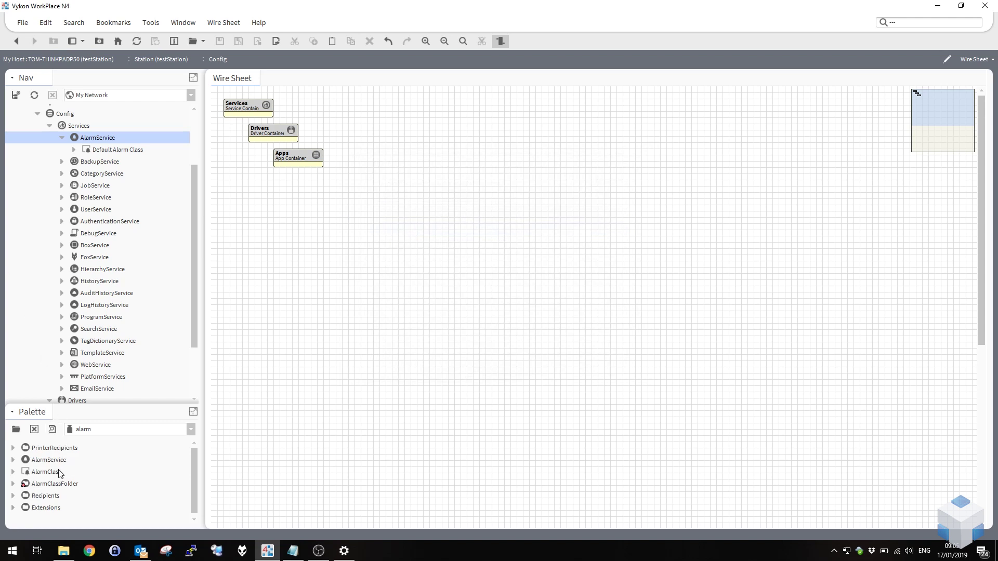
drag(53, 475, 106, 138)
text(emailAlarms)
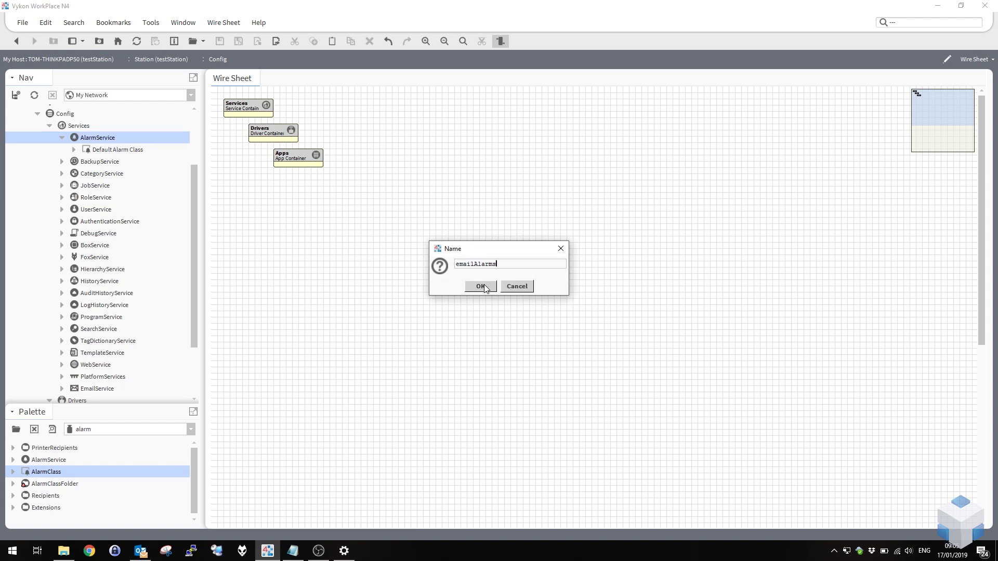
click(482, 286)
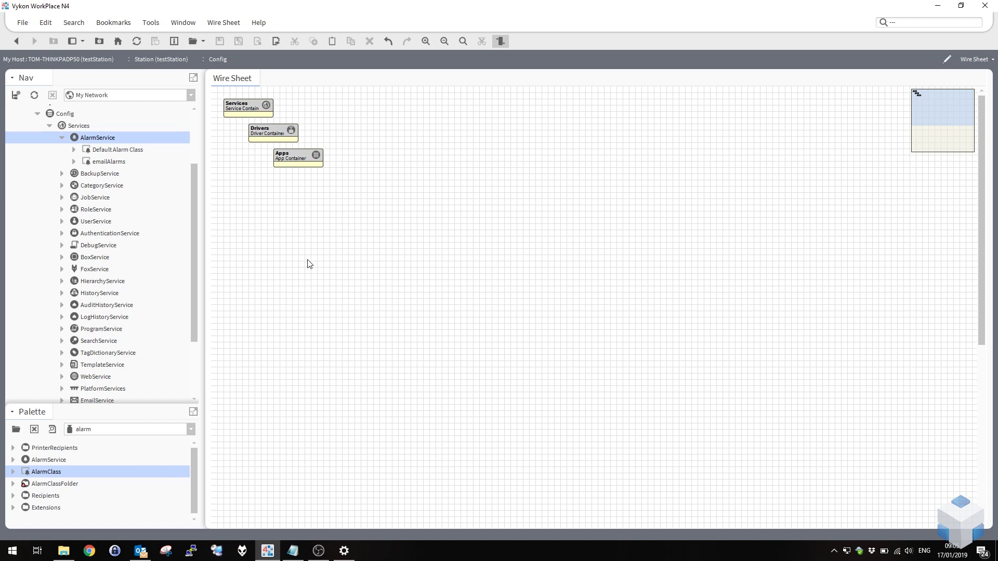
click(117, 163)
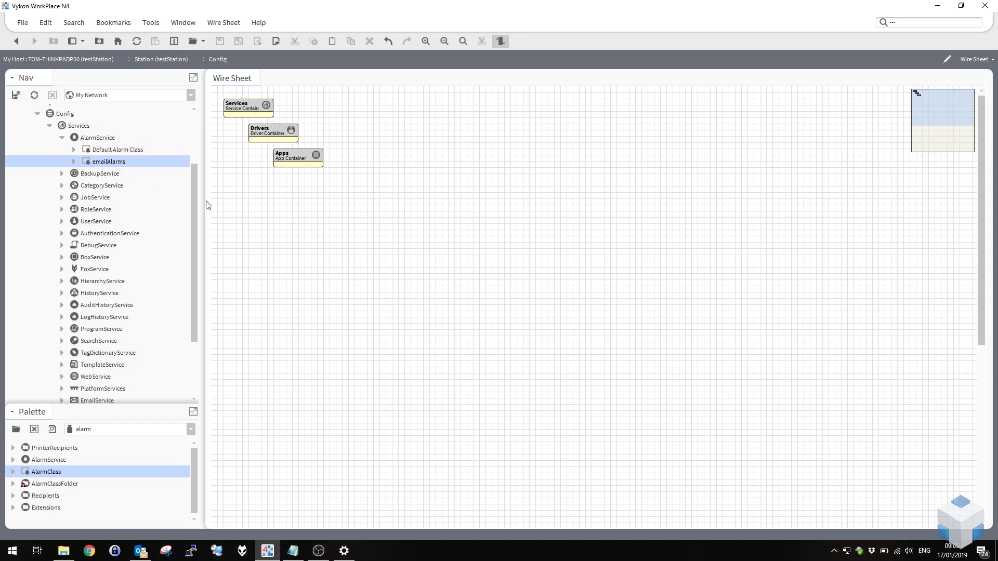
double_click(103, 140)
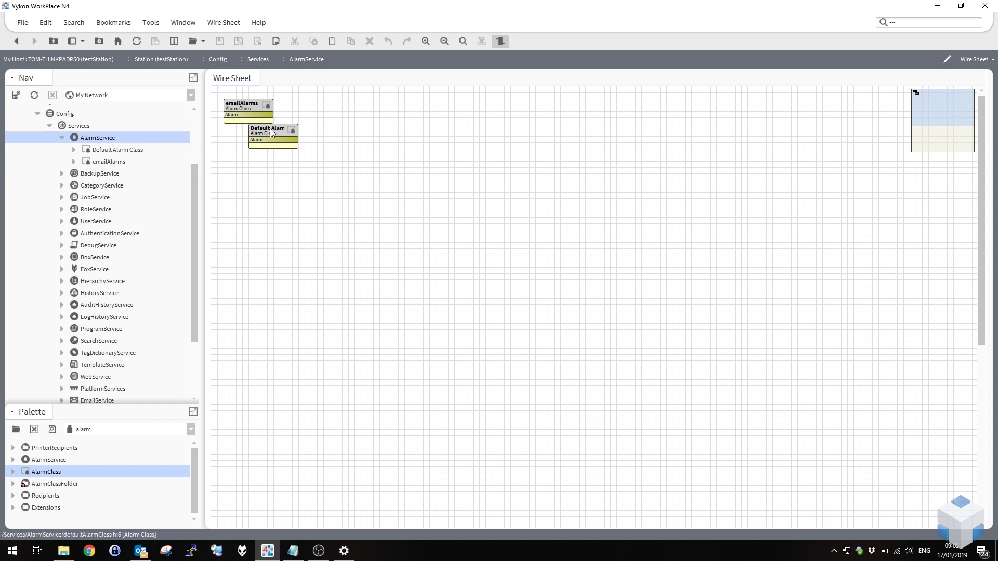
Move the emailAlarms block below Default Alarm Class and bring up the palette chooser.
drag(270, 133, 298, 239)
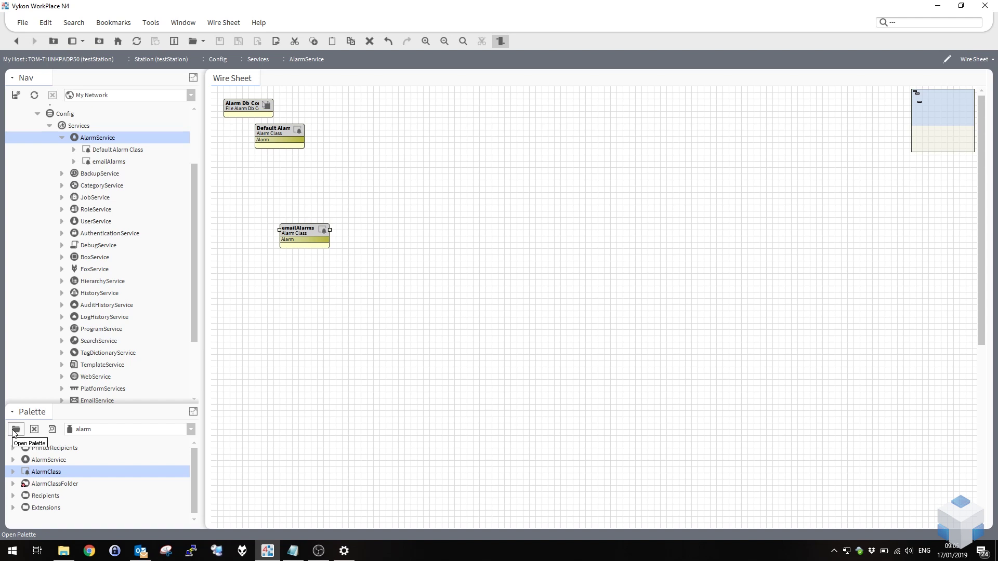
click(16, 429)
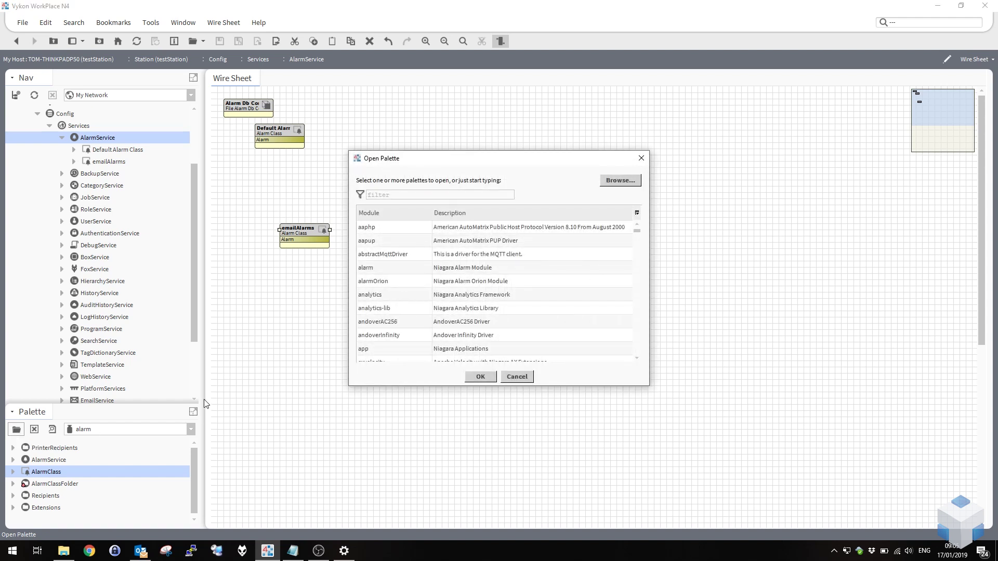
Add an EmailRecipient from the email palette and link emailAlarms' Alarm output to its Route Alarm.
text(email)
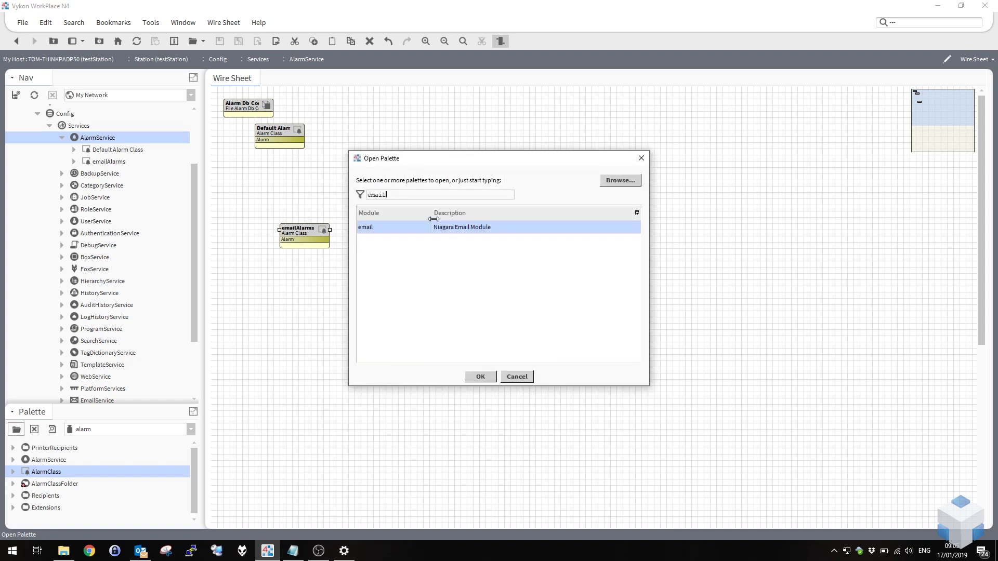
double_click(423, 227)
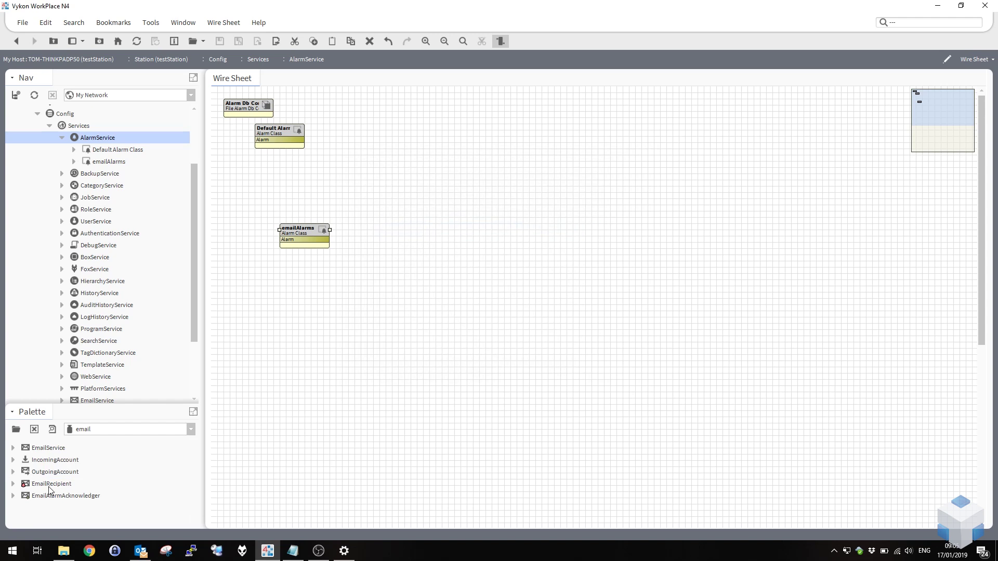
drag(49, 488, 444, 239)
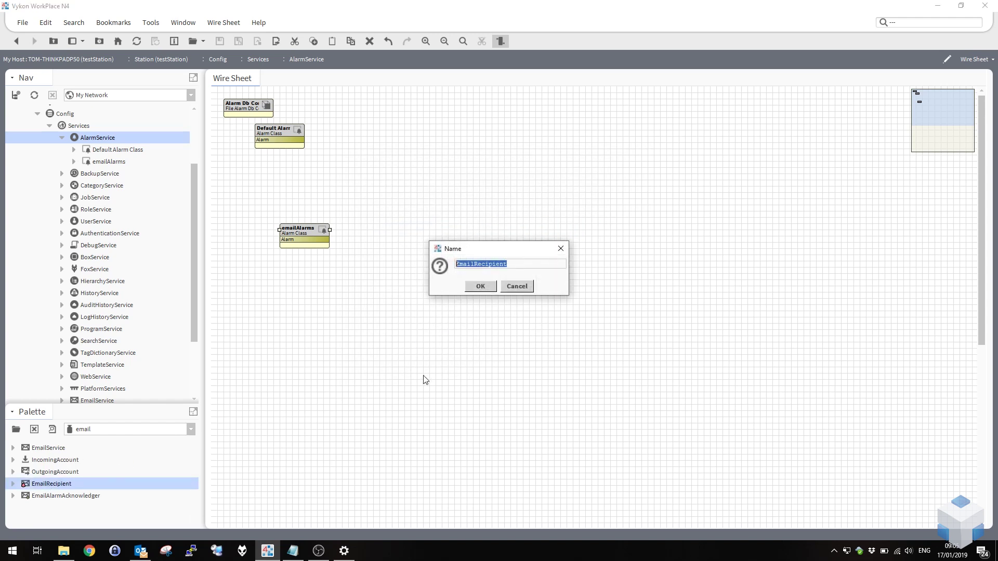
click(480, 286)
drag(326, 239, 435, 224)
right_click(441, 223)
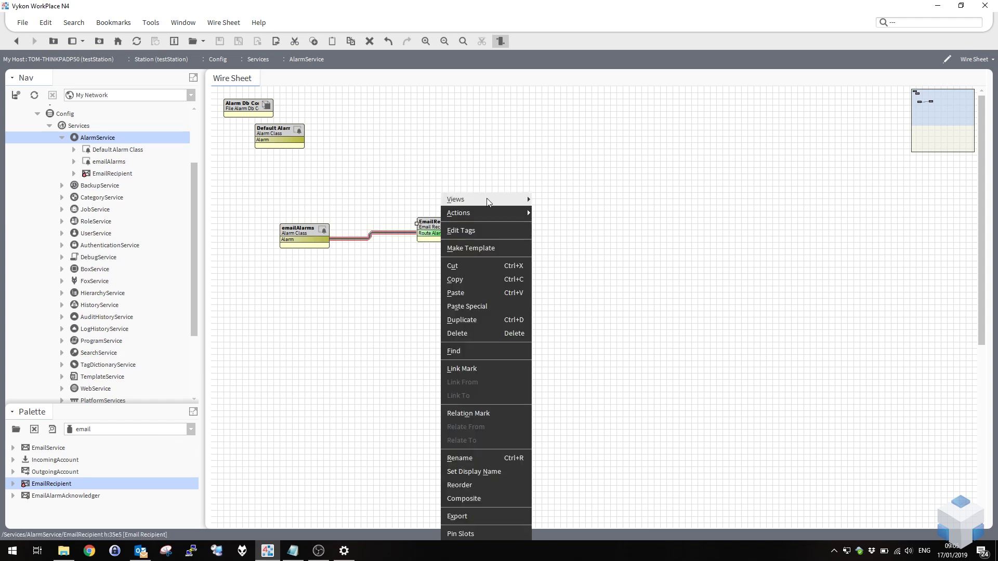
Set the EmailRecipient's sending account to OutgoingAccount on its property sheet.
mouse_move(490, 201)
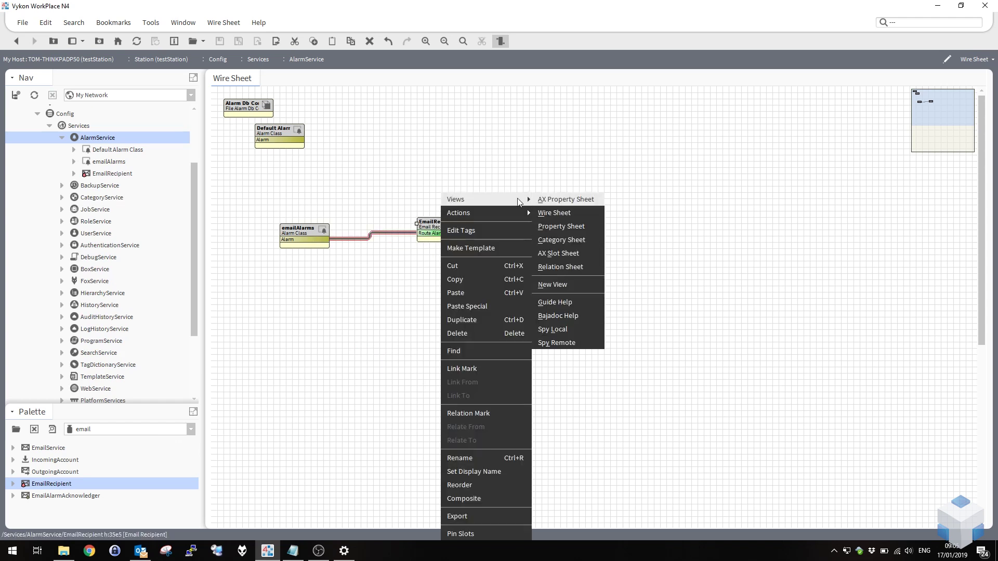
click(561, 202)
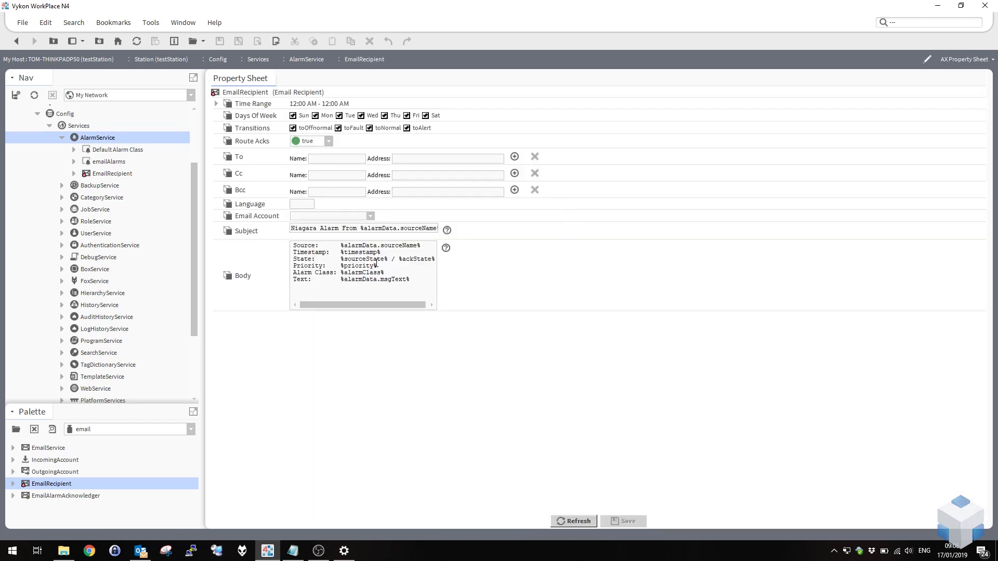
click(371, 217)
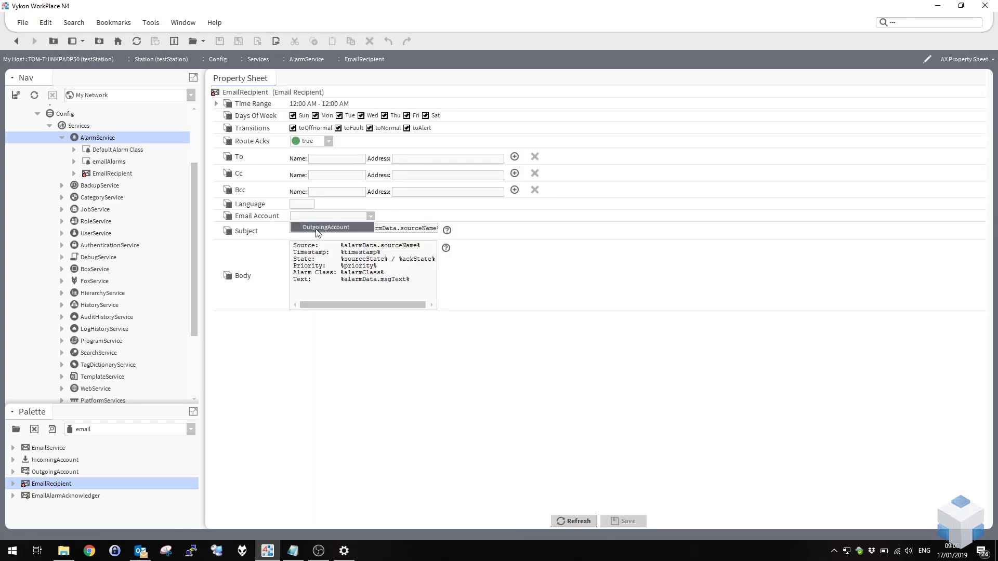
click(318, 227)
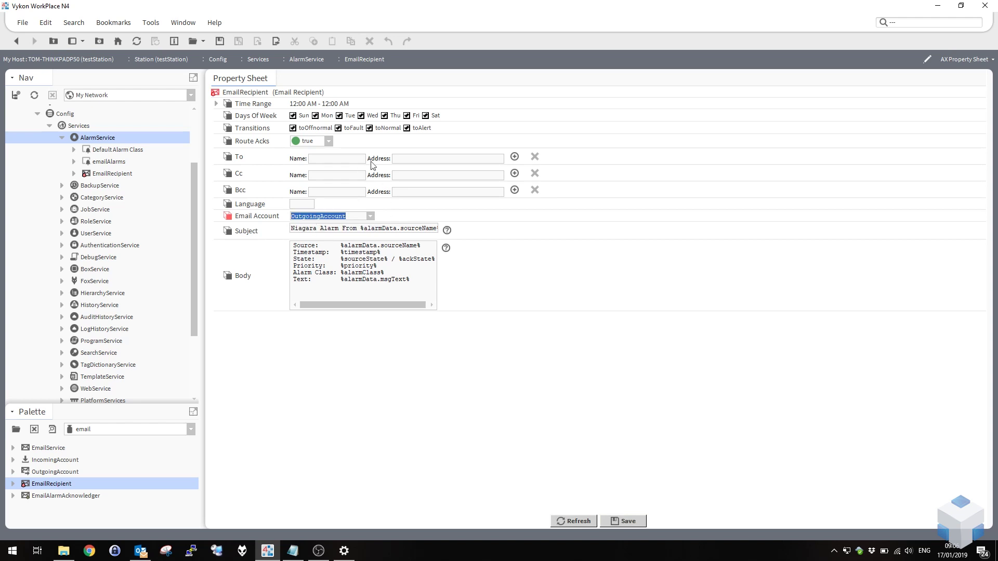
Enter the recipient's name in the To field, save, and collapse the AlarmService branch.
click(412, 159)
click(347, 161)
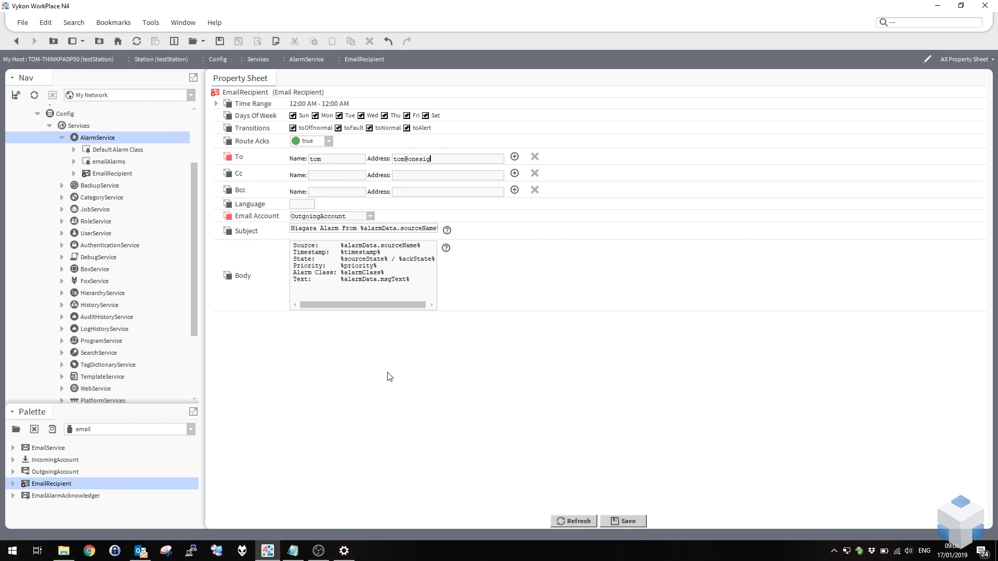
click(630, 521)
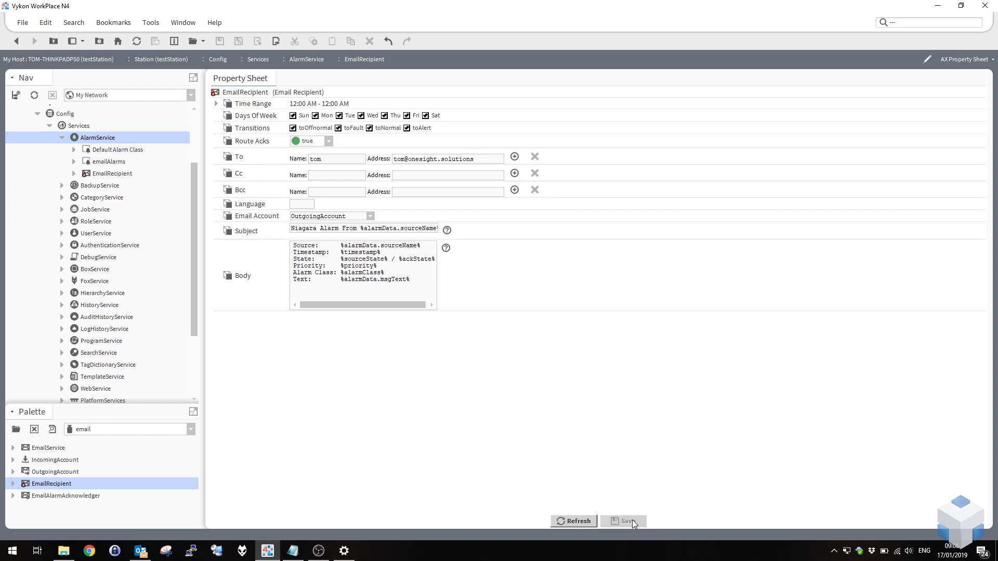
click(62, 138)
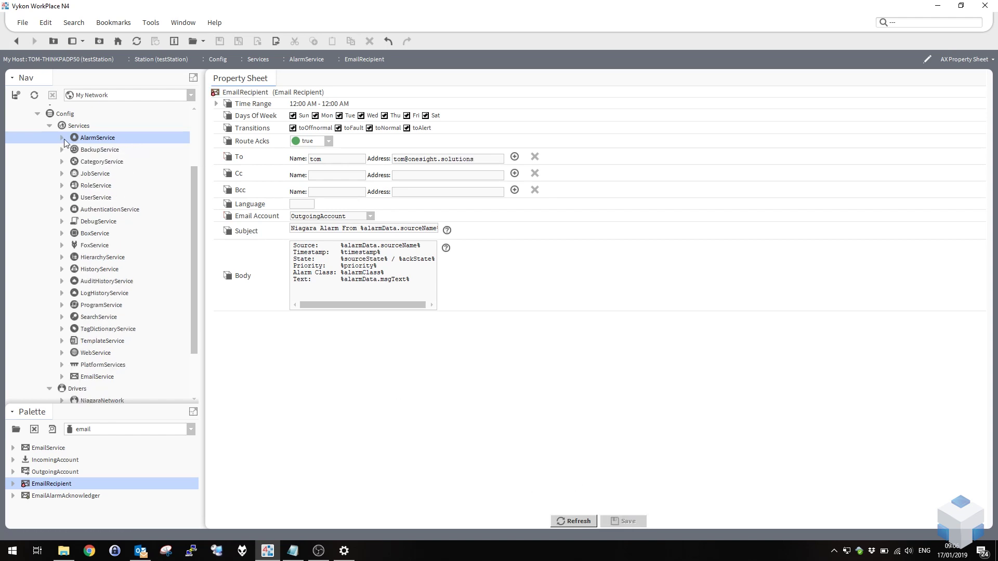
Open the Wire Sheet view of the Config folder.
double_click(83, 137)
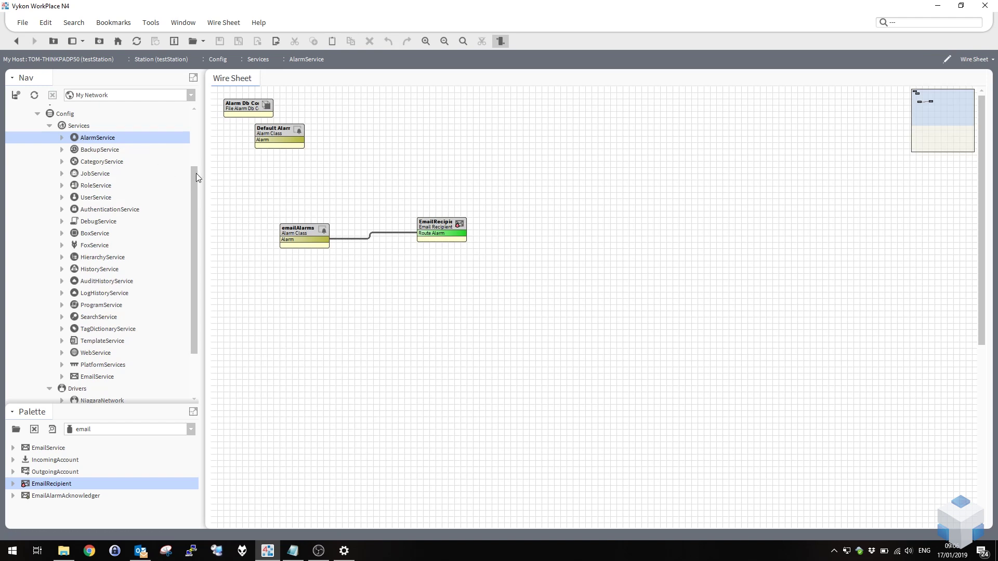
drag(195, 173, 198, 139)
right_click(65, 161)
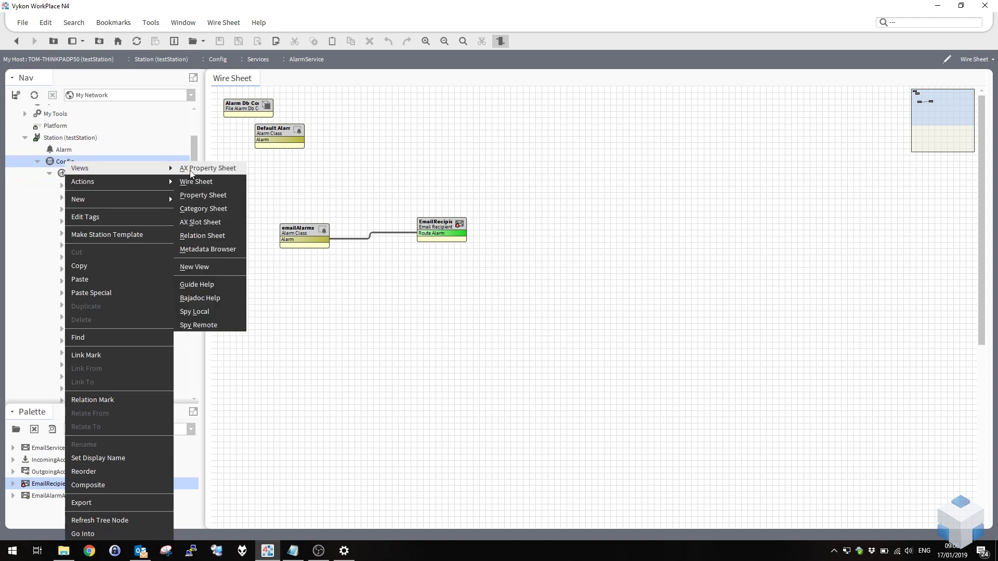
click(211, 182)
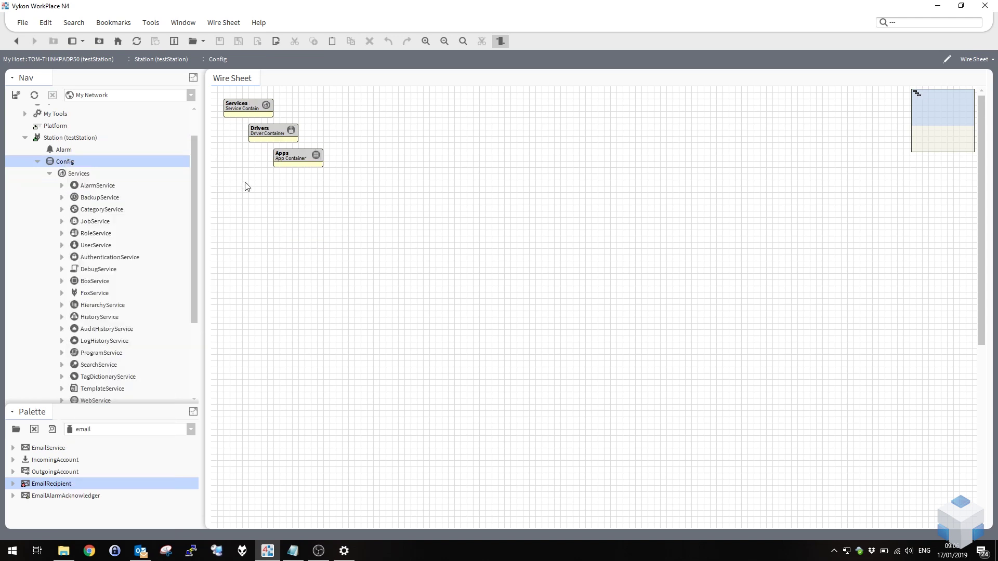
Add a BooleanWritable point with its default name and switch the palette to alarm.
right_click(294, 262)
mouse_move(349, 266)
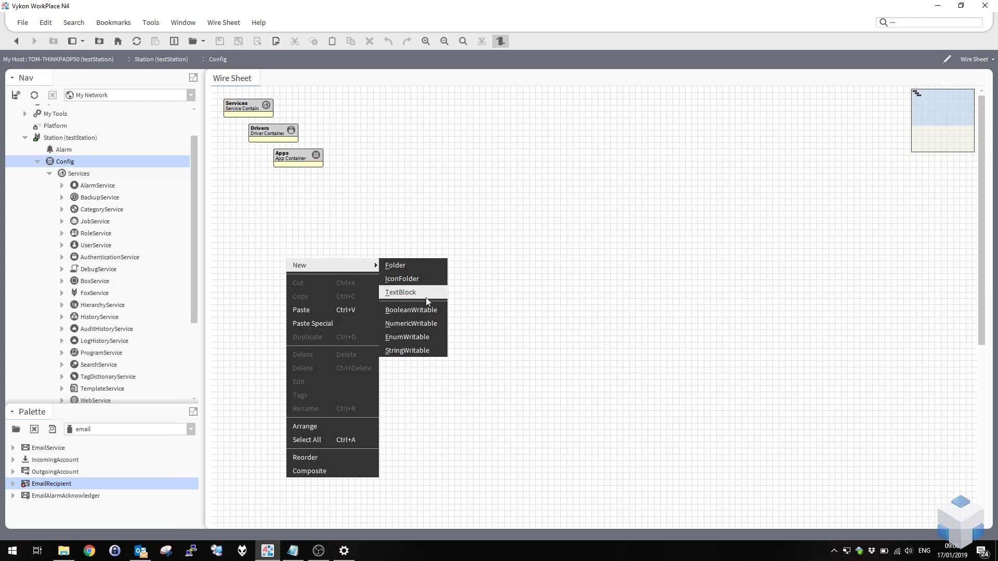
click(426, 311)
click(481, 287)
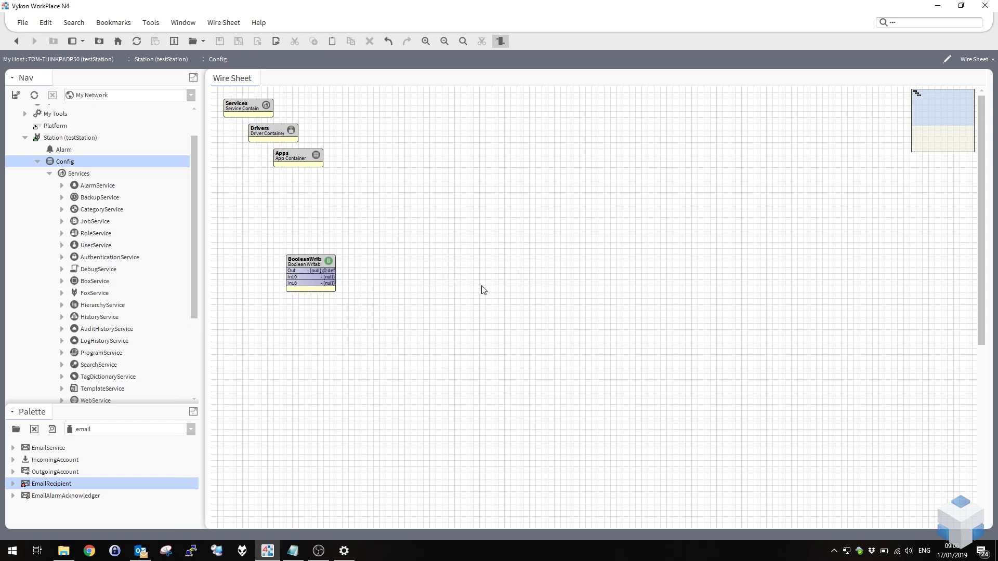
click(96, 429)
click(97, 440)
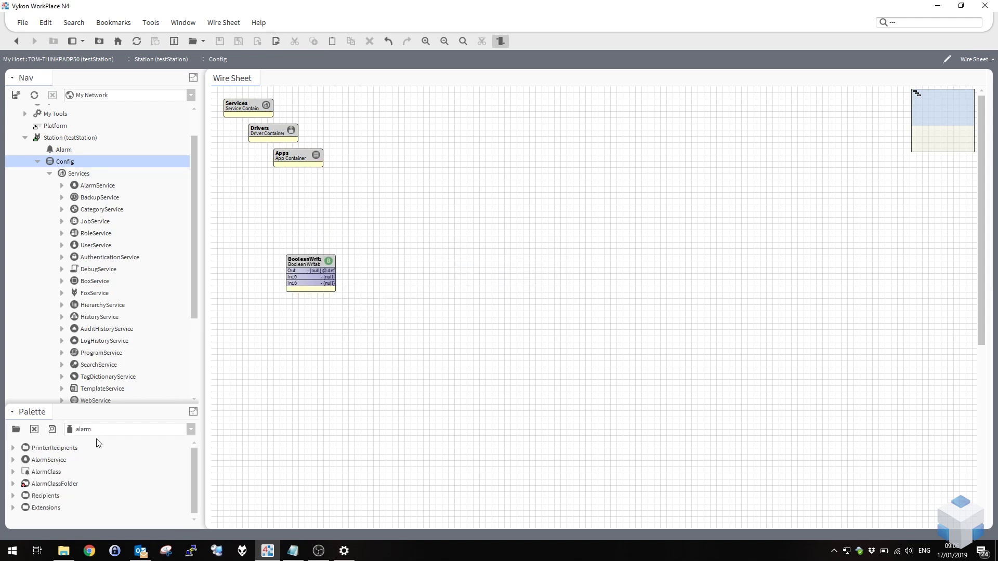
Add a BooleanChangeOfStateAlarmExt from the alarm palette to the BooleanWritable.
double_click(308, 264)
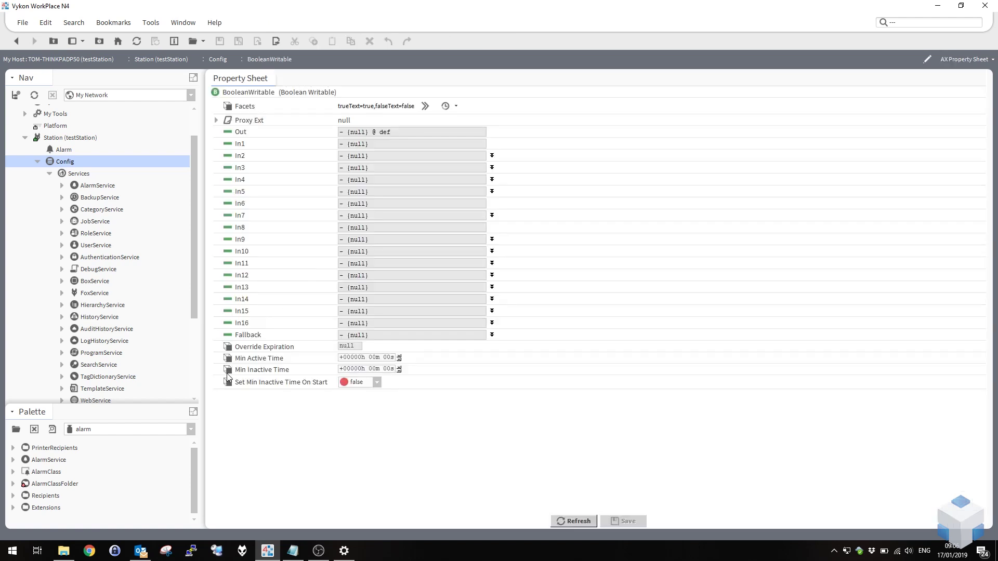
click(14, 508)
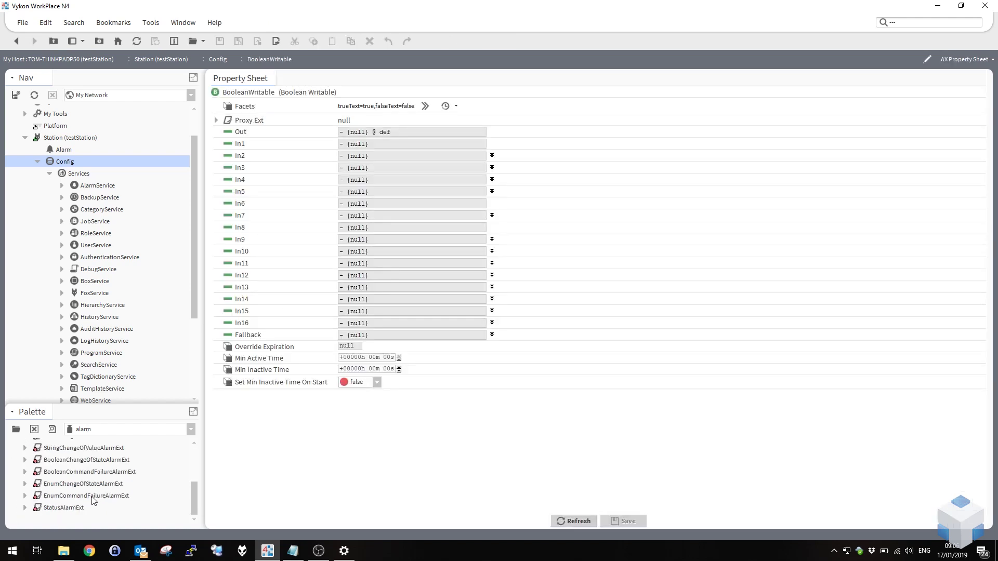
drag(95, 461, 339, 440)
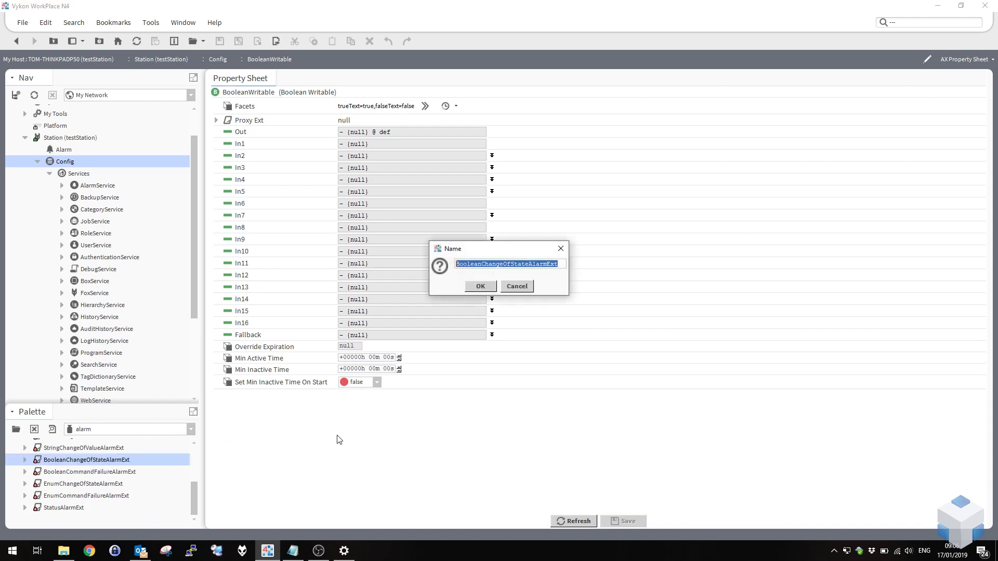
click(481, 287)
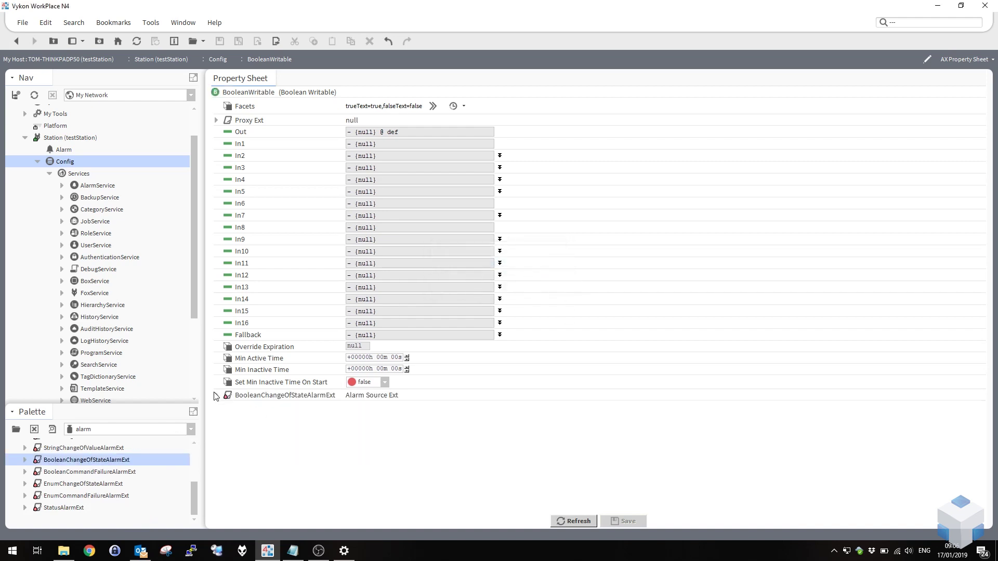
Set the extension's Alarm Class to emailAlarms and save.
click(215, 396)
scroll(339, 407, down, 2)
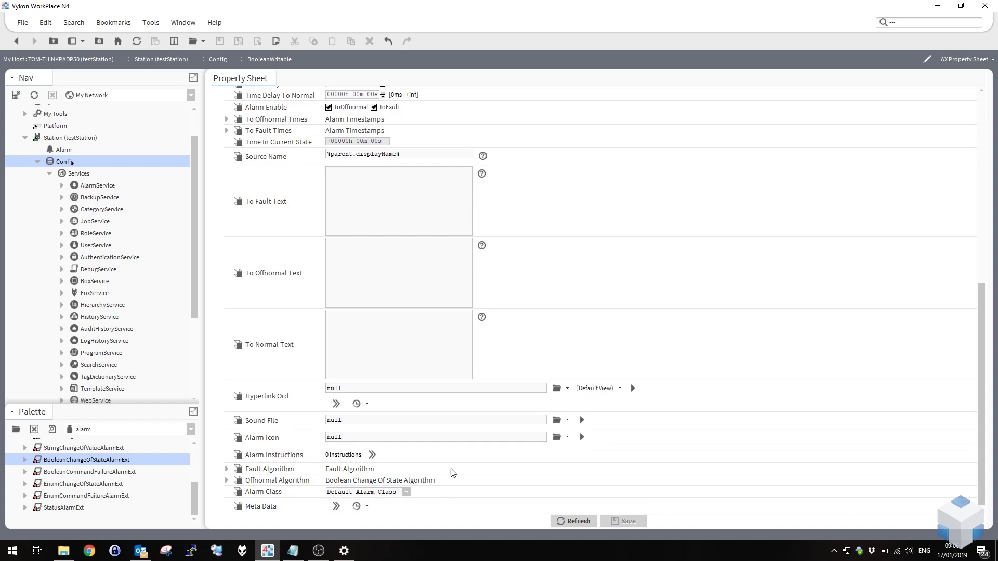
click(406, 493)
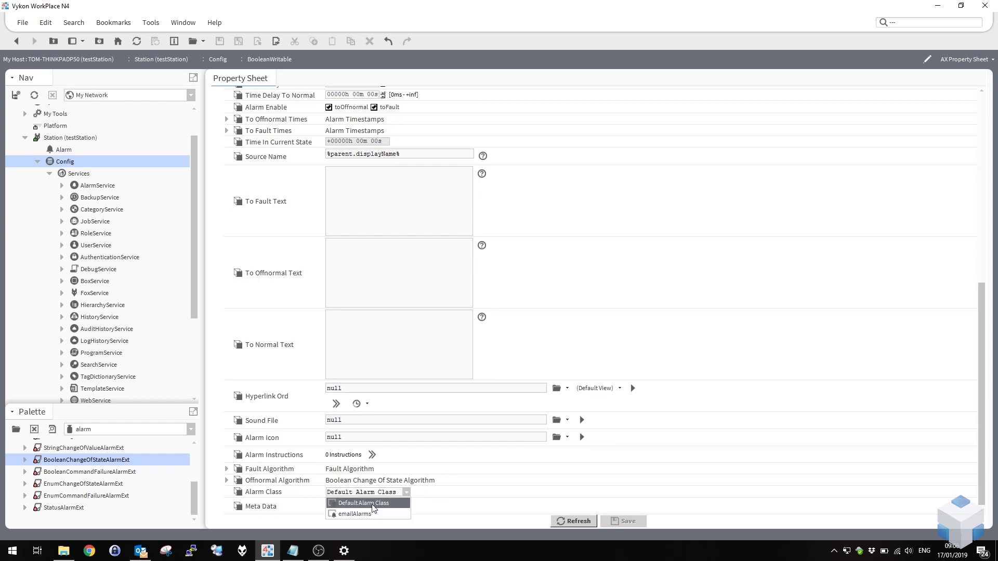
click(348, 514)
click(624, 522)
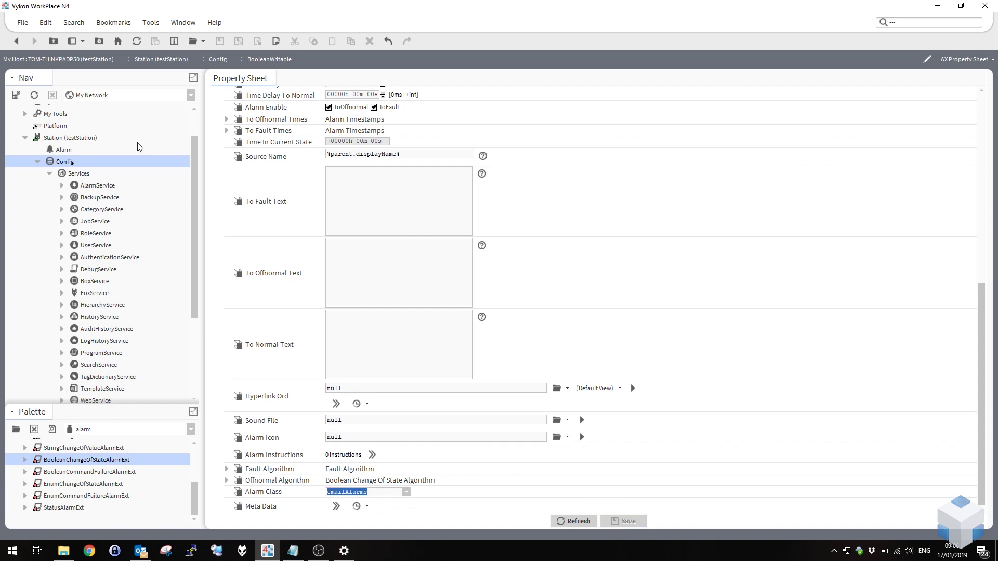
Set the BooleanWritable on the Config wire sheet to true, triggering an unacknowledged alarm.
right_click(73, 161)
mouse_move(81, 167)
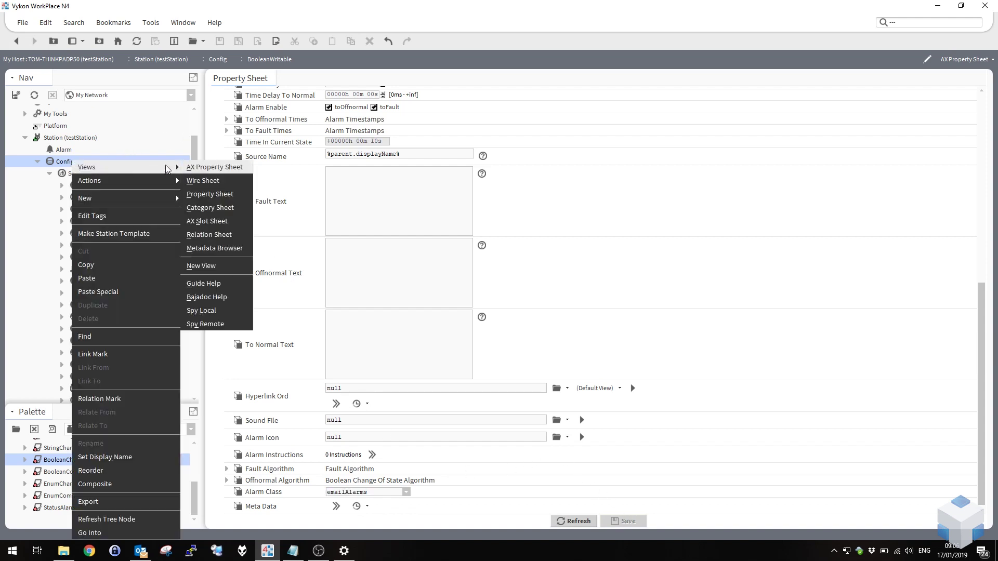
click(214, 182)
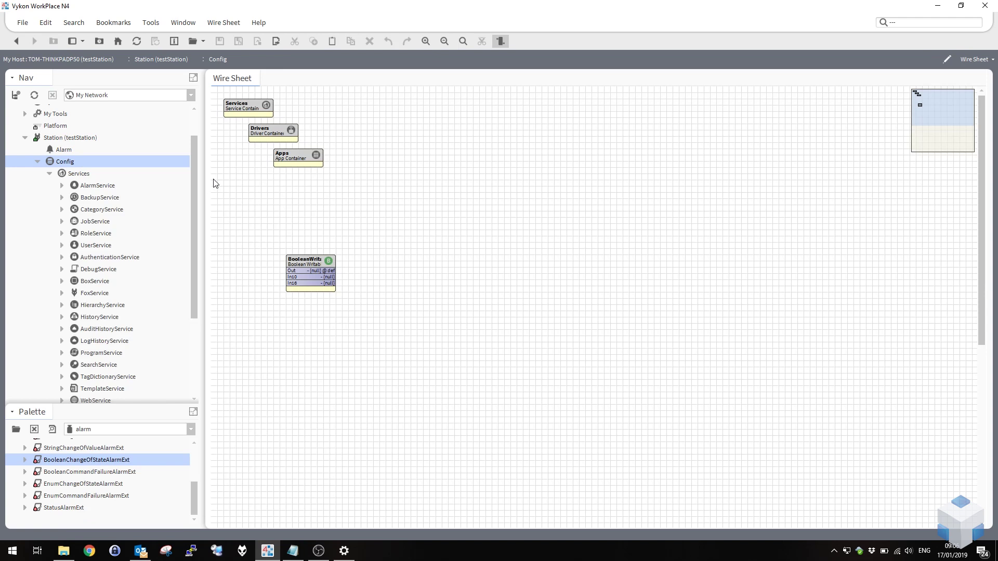
right_click(312, 266)
mouse_move(389, 211)
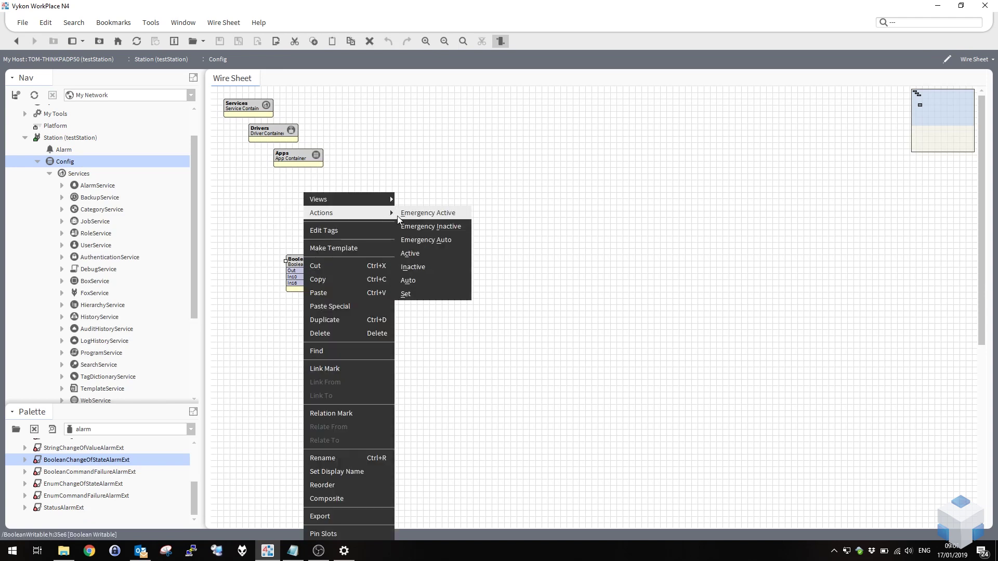
click(419, 294)
click(515, 269)
click(486, 286)
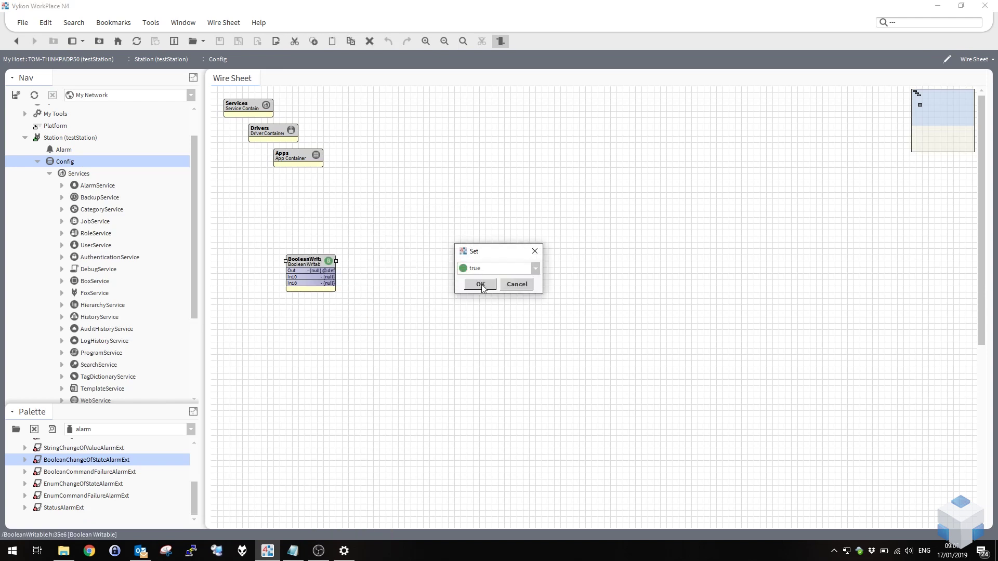
click(481, 285)
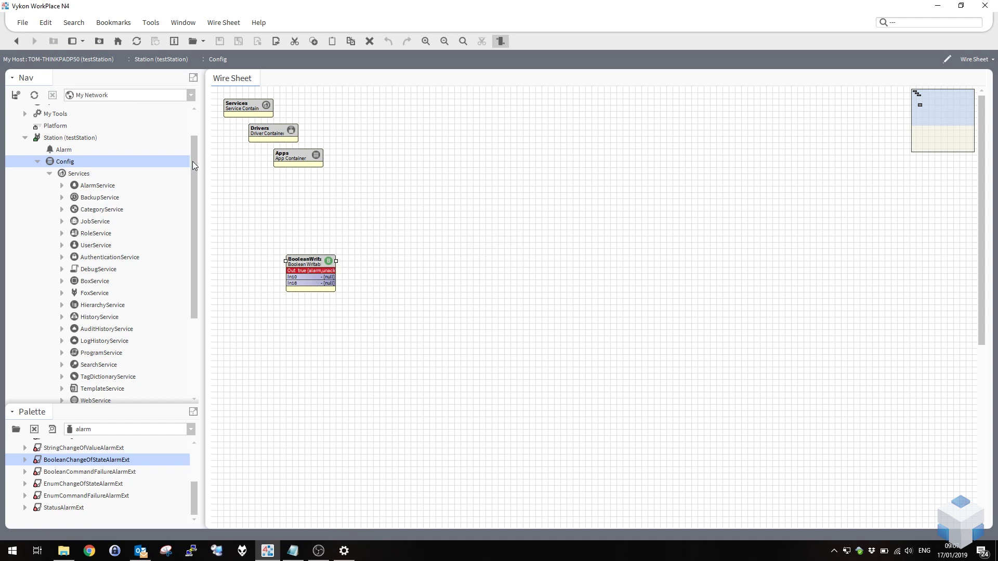
drag(192, 161, 197, 212)
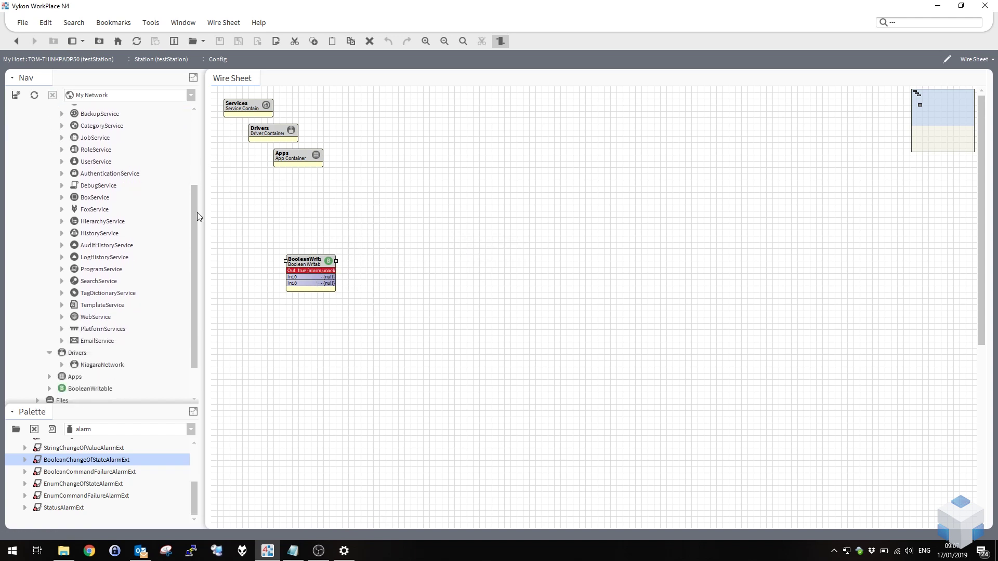
double_click(95, 342)
Check OutgoingAccount's properties show Number Sent 4, then view the alarm email in Outlook.
right_click(103, 353)
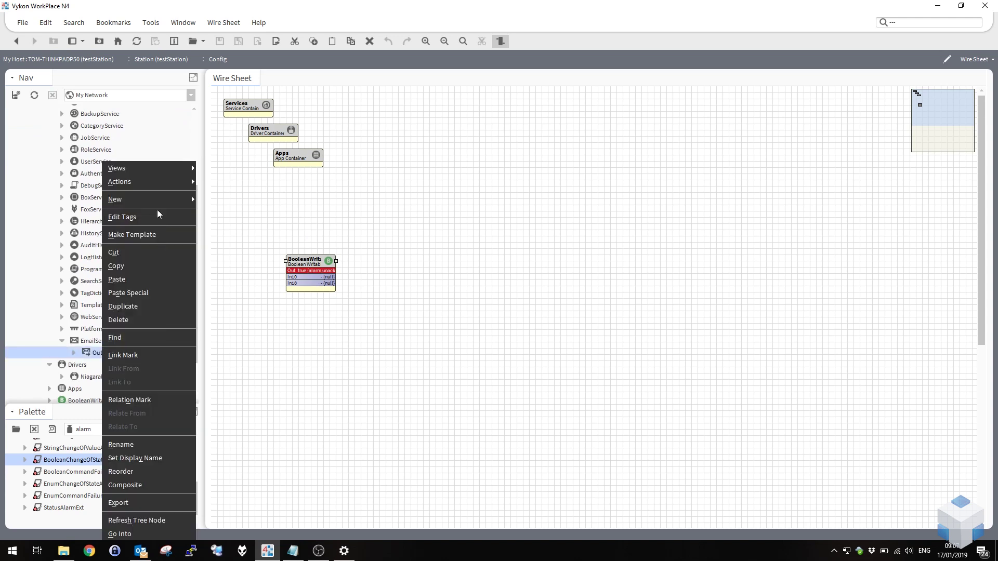
mouse_move(152, 185)
mouse_move(175, 174)
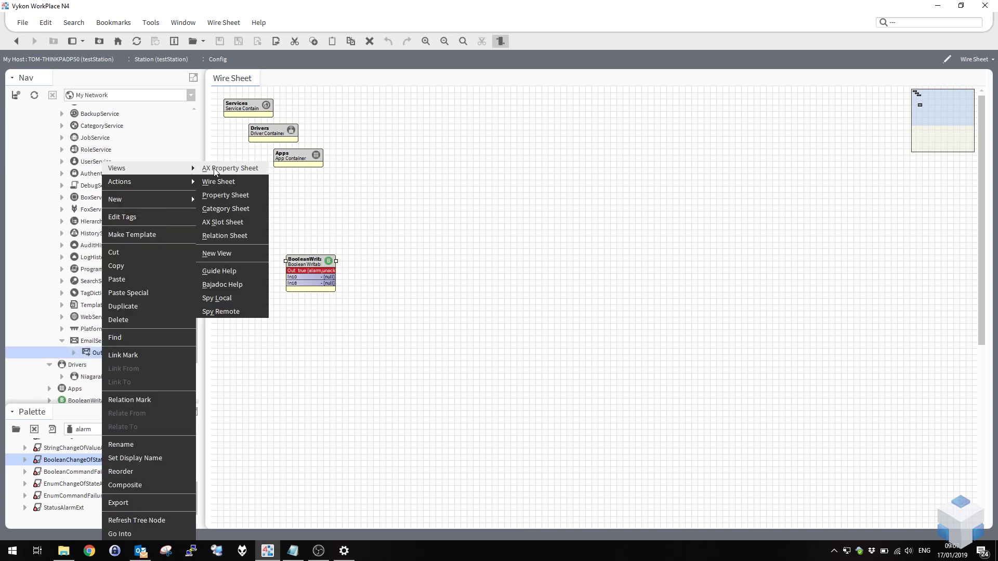
click(215, 170)
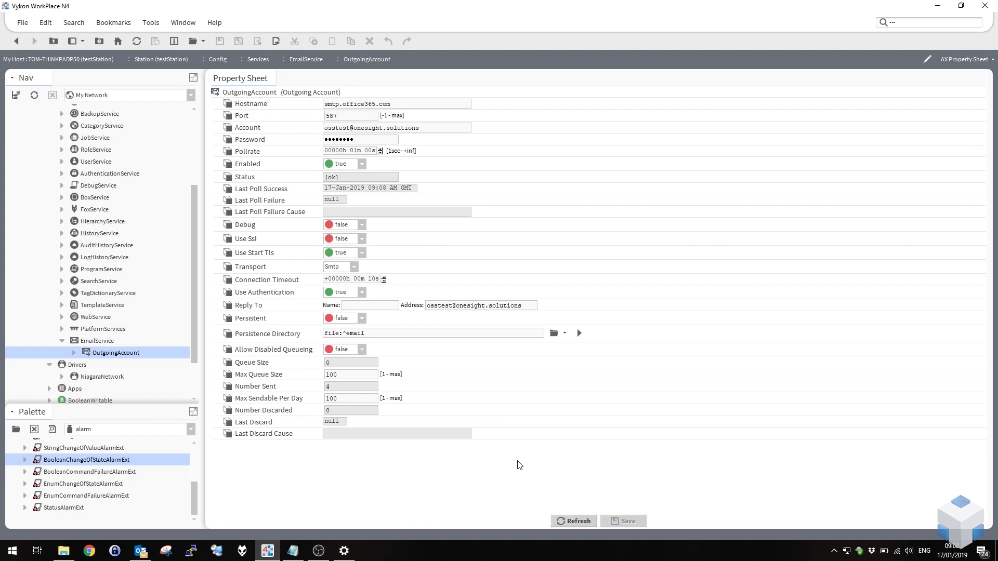
key(alt+Tab)
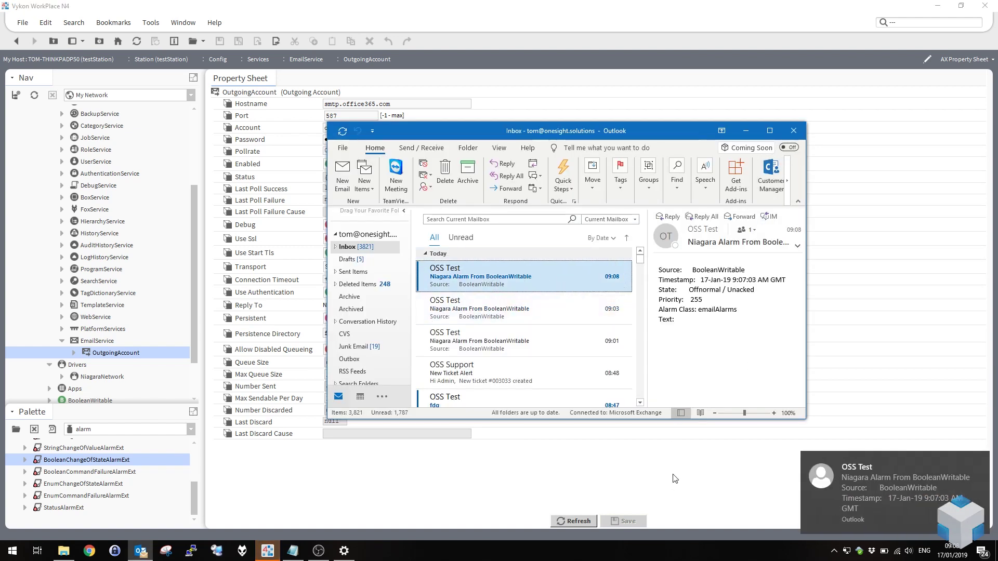
Switch from Outlook back to WorkPlace's OutgoingAccount properties.
key(alt+Tab)
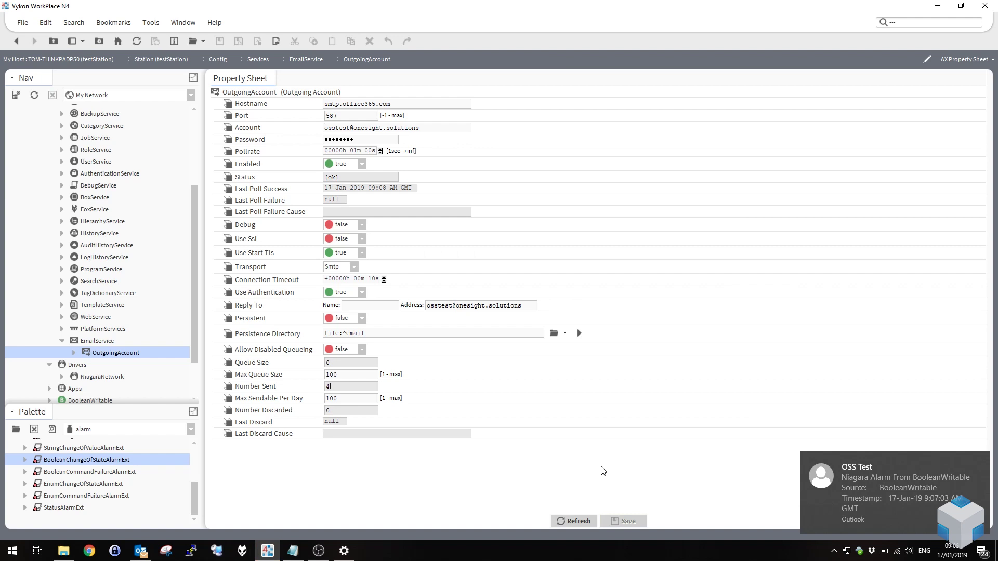